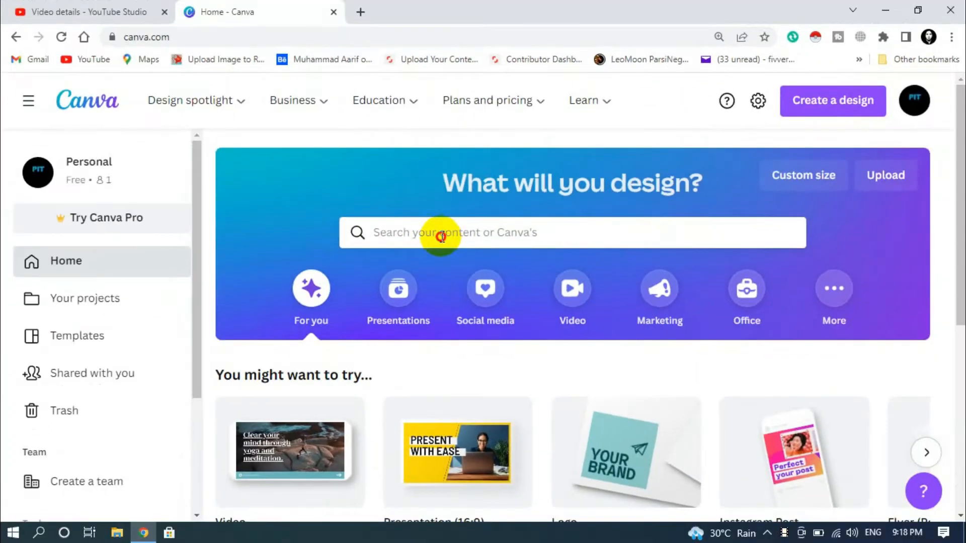
- Search Canva for 'cv' to list the CV resume templates
left_click(440, 236)
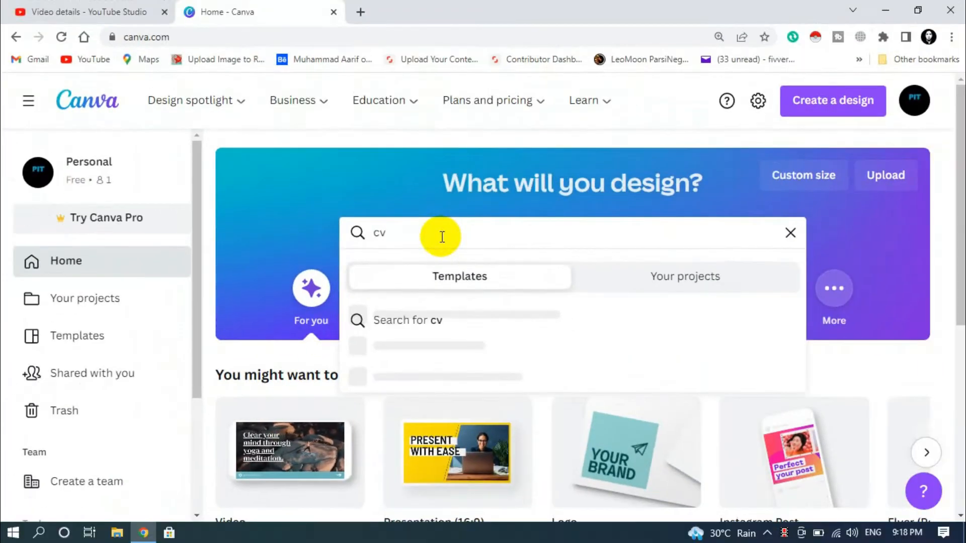
key("Return")
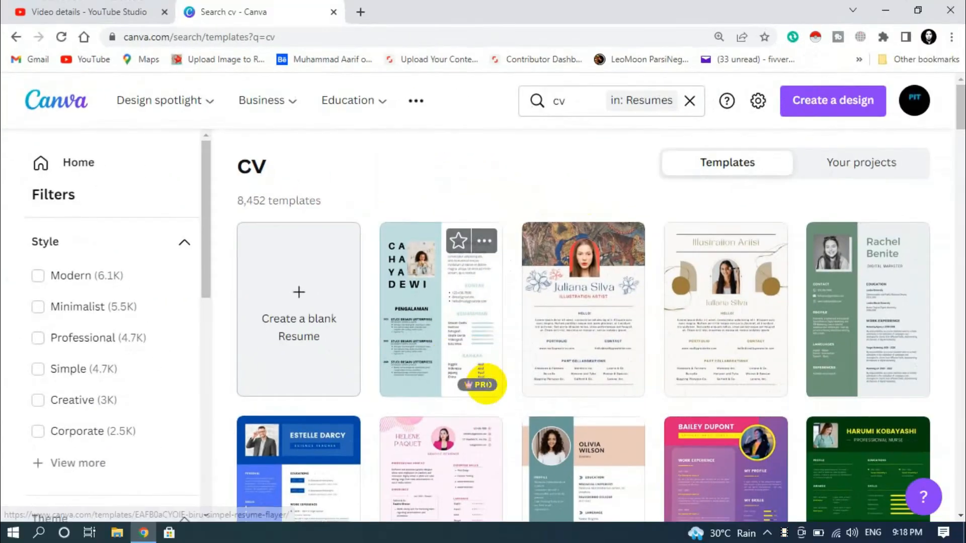
- Browse the CV results and open the minimalist dark-sidebar photo resume template
scroll(554, 352, "down", 1)
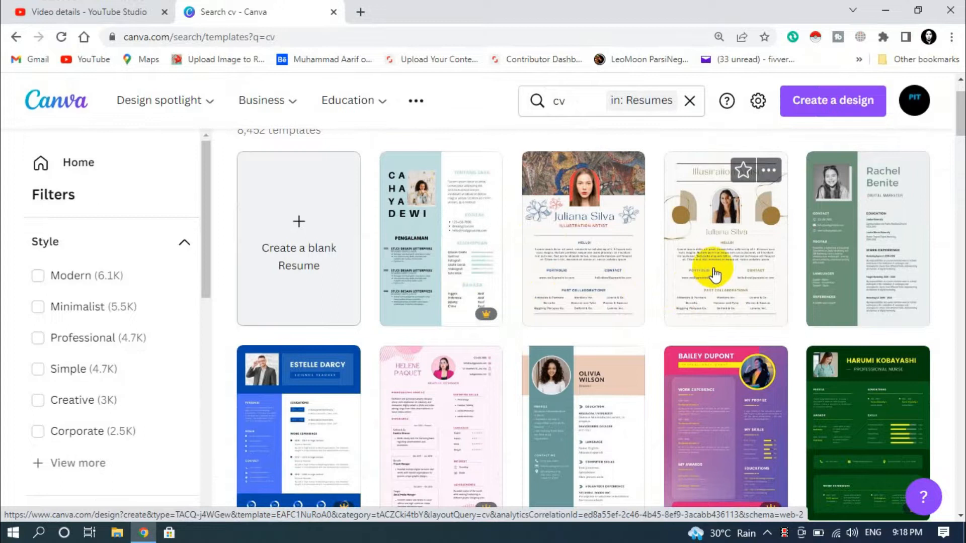
scroll(740, 271, "down", 5)
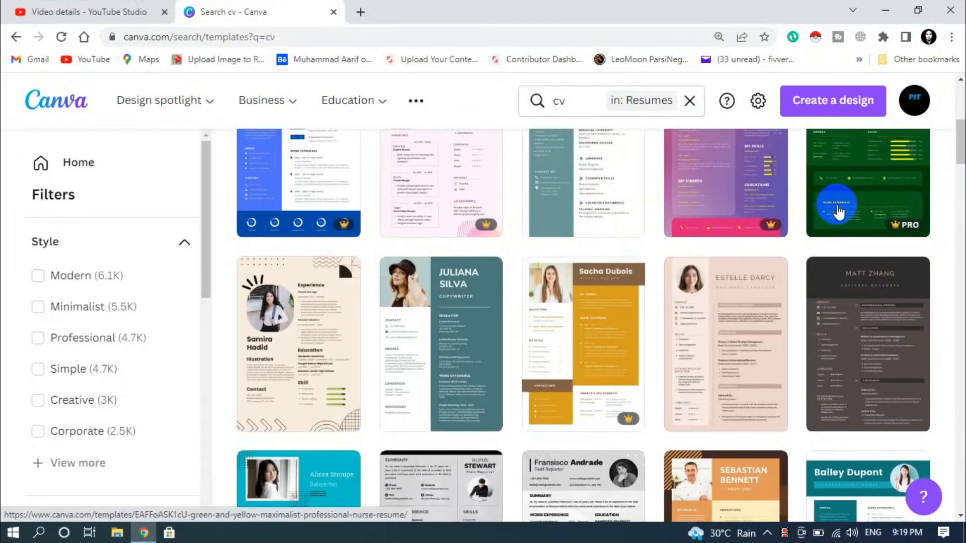
scroll(846, 369, "down", 5)
scroll(442, 319, "down", 2)
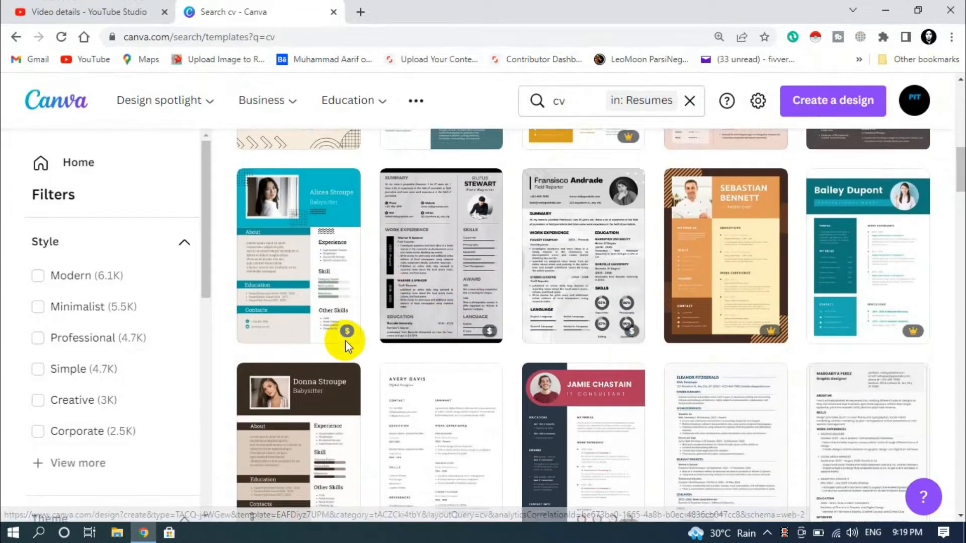
scroll(626, 384, "down", 2)
scroll(579, 372, "down", 6)
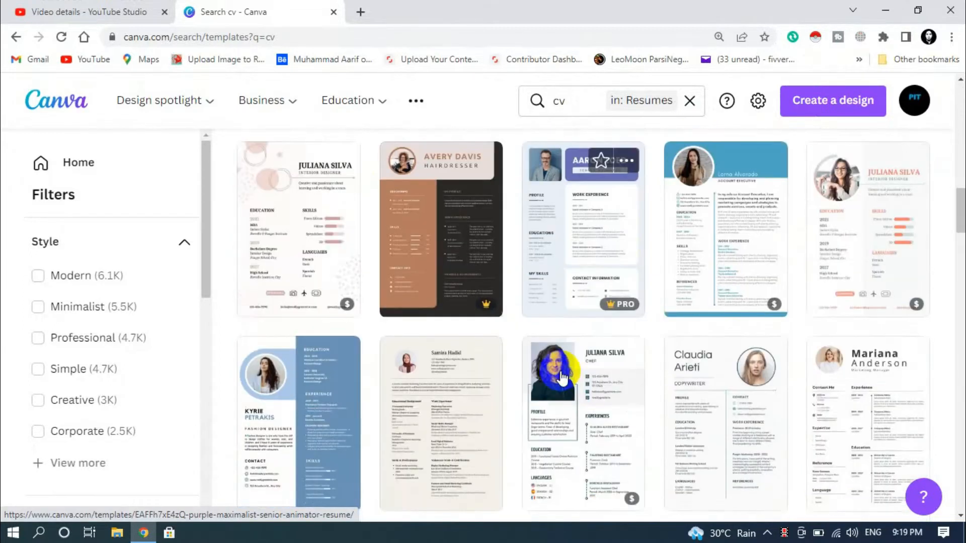
scroll(398, 366, "down", 6)
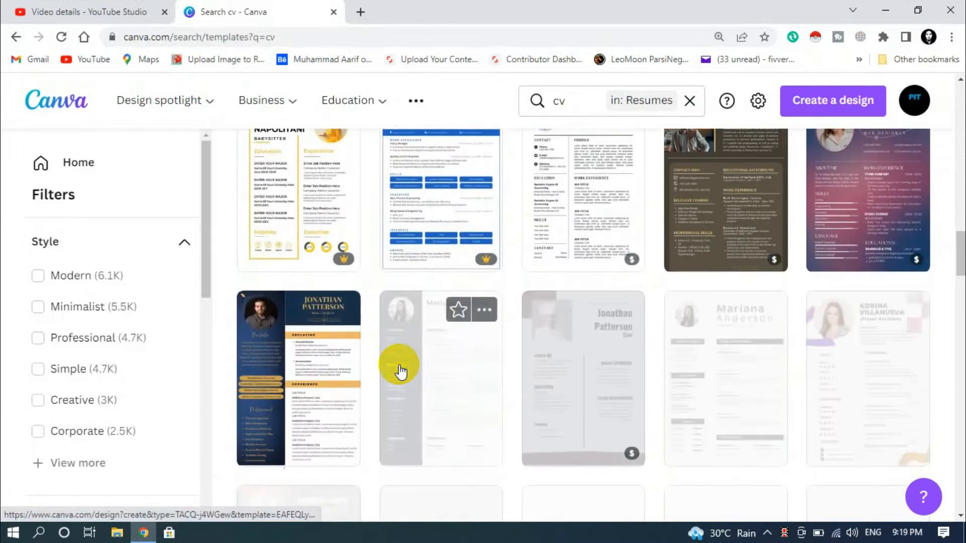
scroll(418, 392, "down", 6)
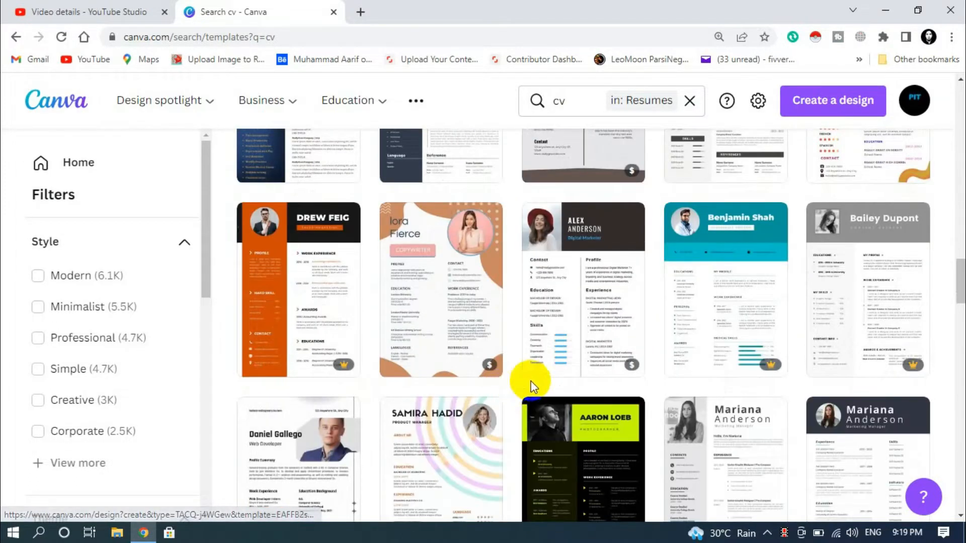
scroll(614, 279, "down", 4)
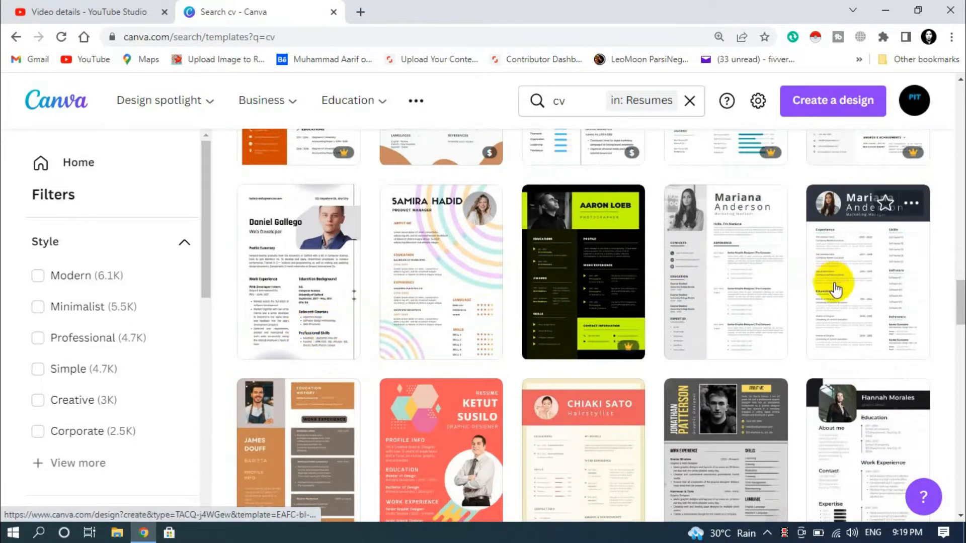
scroll(458, 426, "down", 5)
scroll(456, 425, "down", 1)
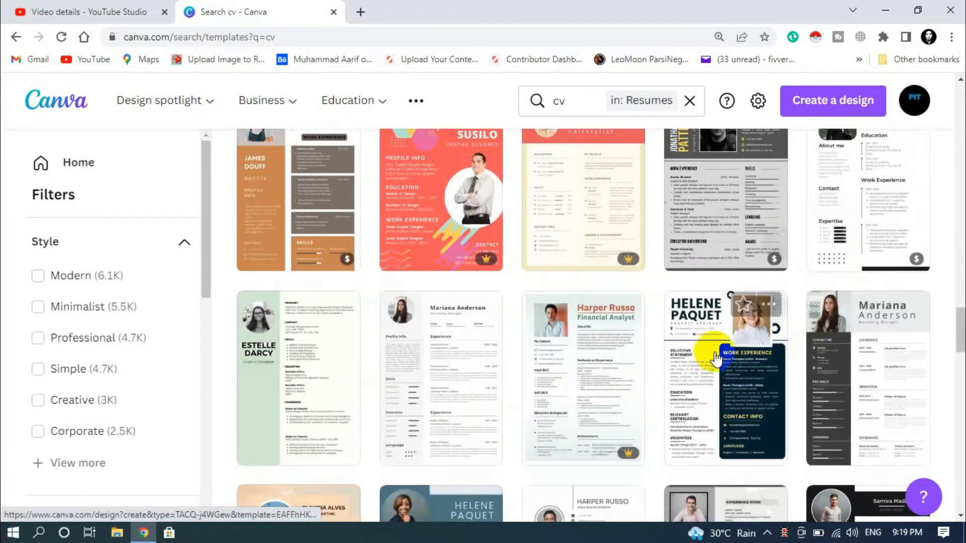
scroll(749, 345, "up", 4)
scroll(770, 333, "up", 3)
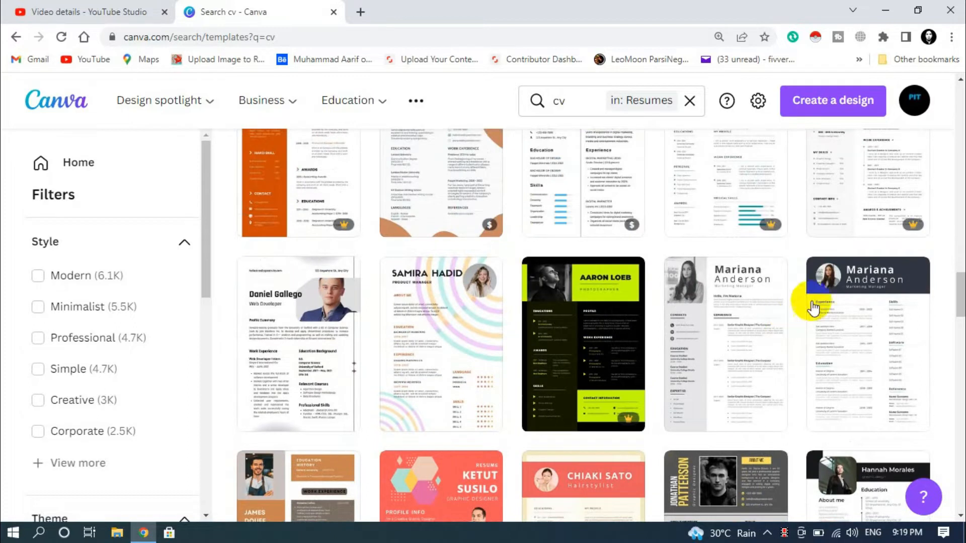
scroll(507, 377, "down", 6)
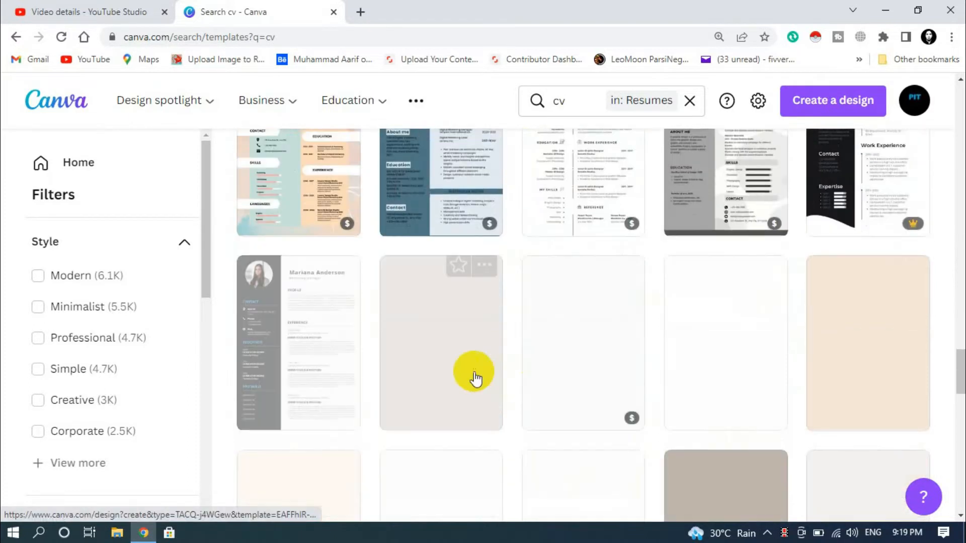
scroll(317, 389, "down", 5)
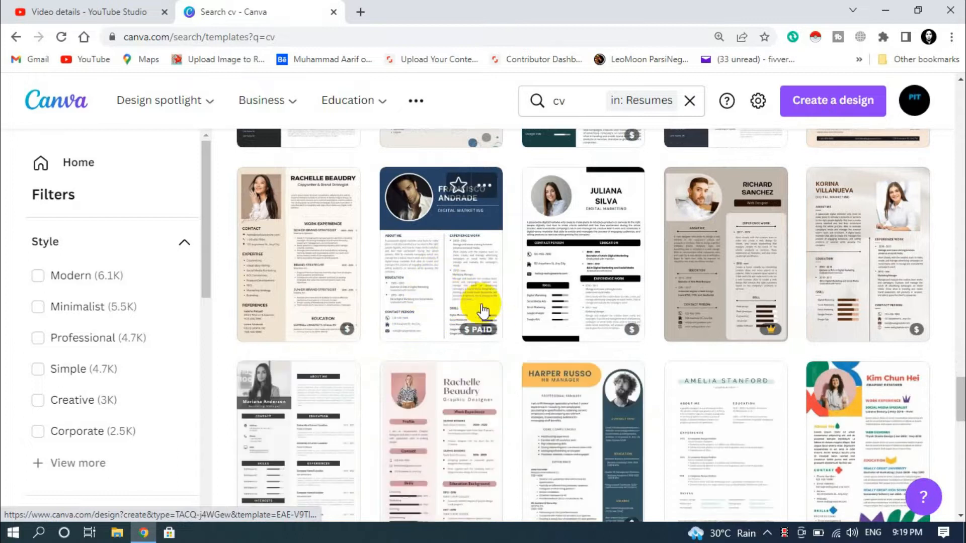
scroll(479, 312, "down", 4)
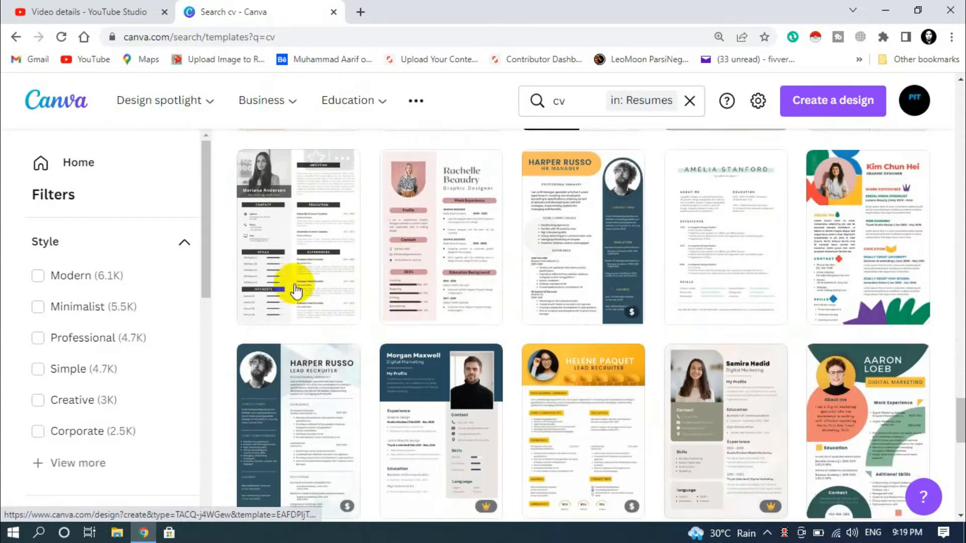
scroll(287, 269, "down", 4)
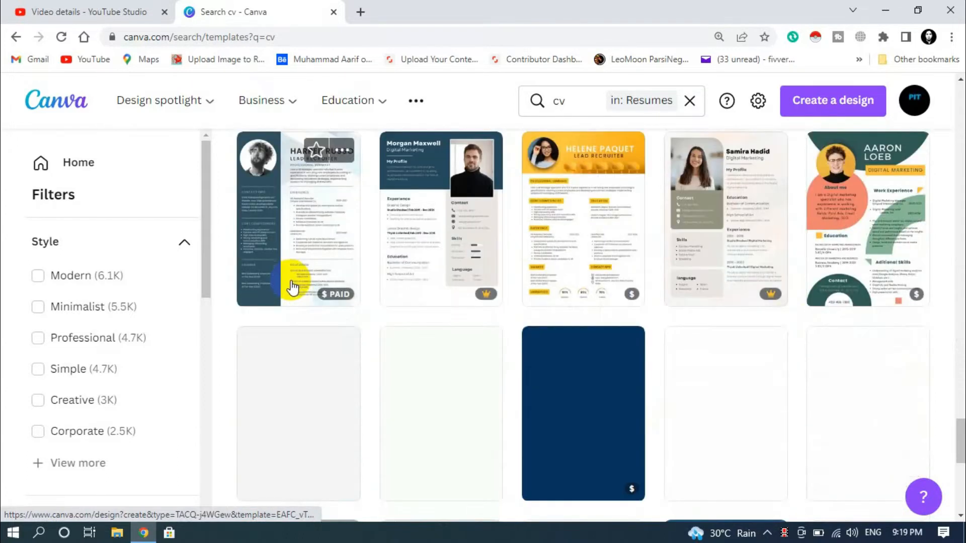
scroll(655, 327, "down", 2)
scroll(633, 342, "down", 3)
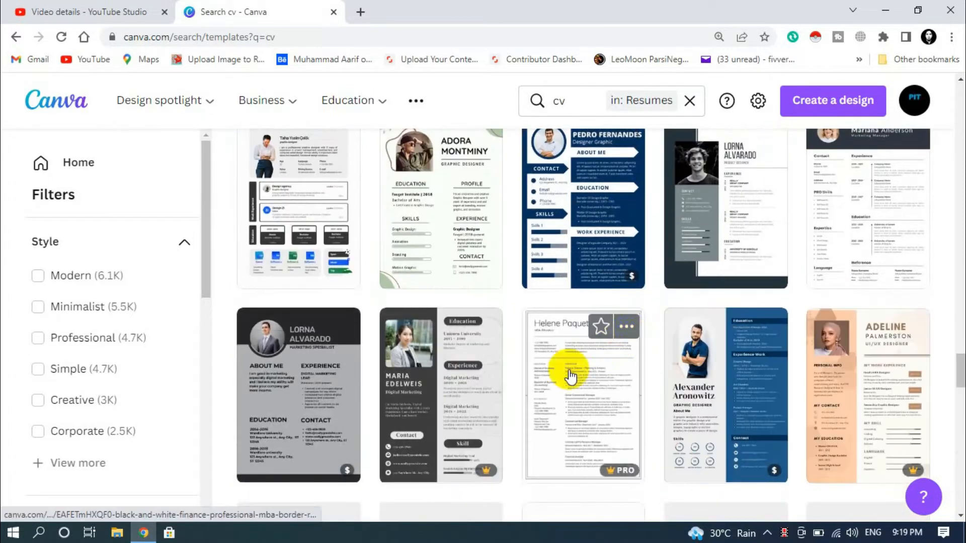
scroll(360, 383, "down", 2)
scroll(398, 388, "down", 3)
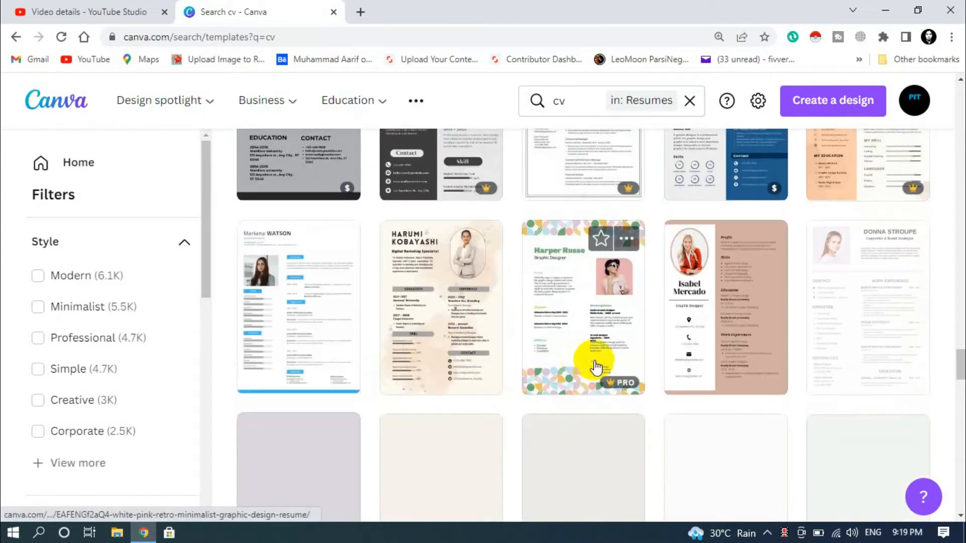
scroll(704, 382, "down", 3)
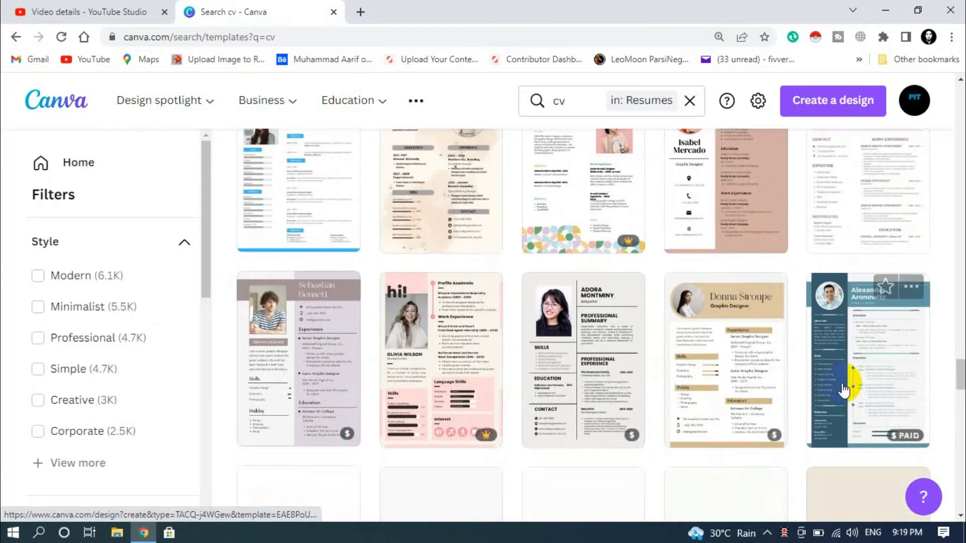
scroll(508, 405, "down", 3)
scroll(503, 406, "down", 3)
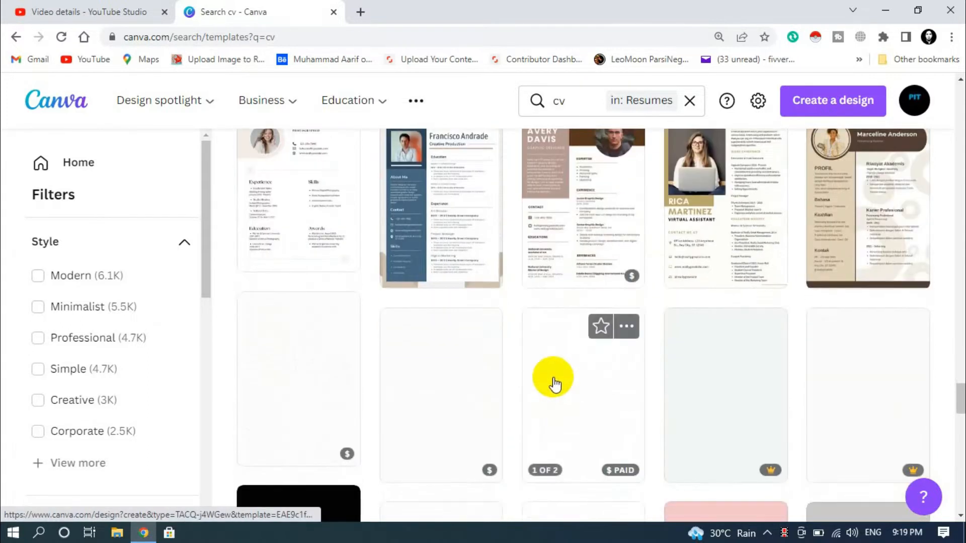
scroll(554, 382, "down", 3)
scroll(682, 383, "down", 15)
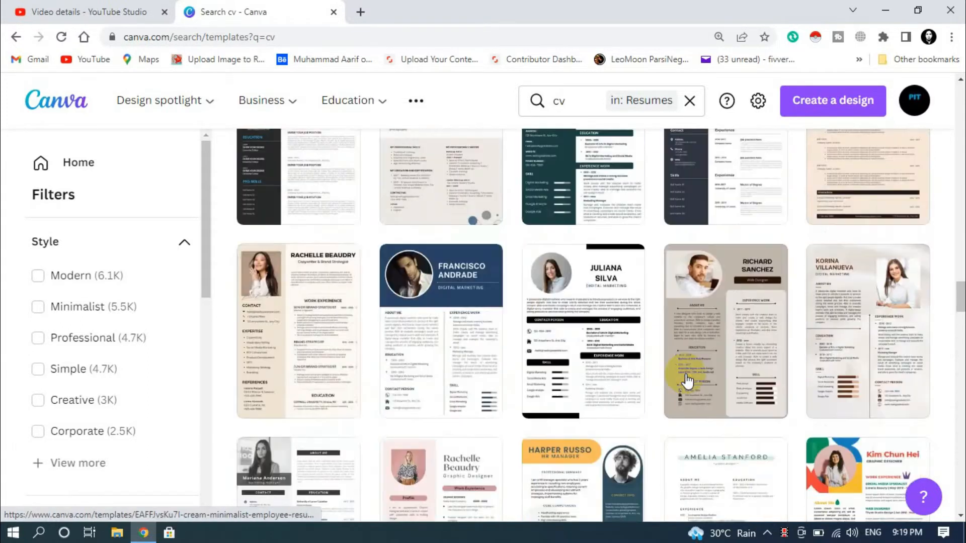
scroll(798, 345, "up", 4)
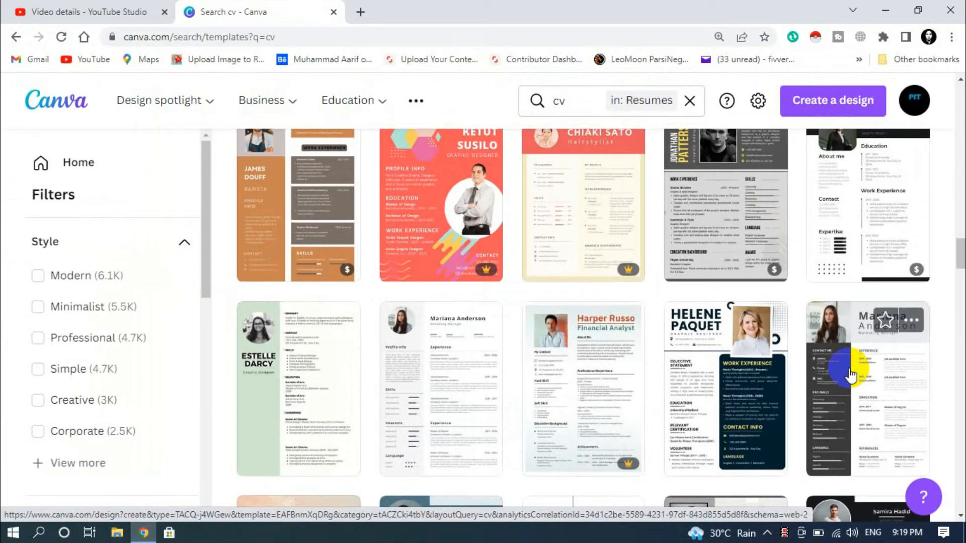
left_click(850, 375)
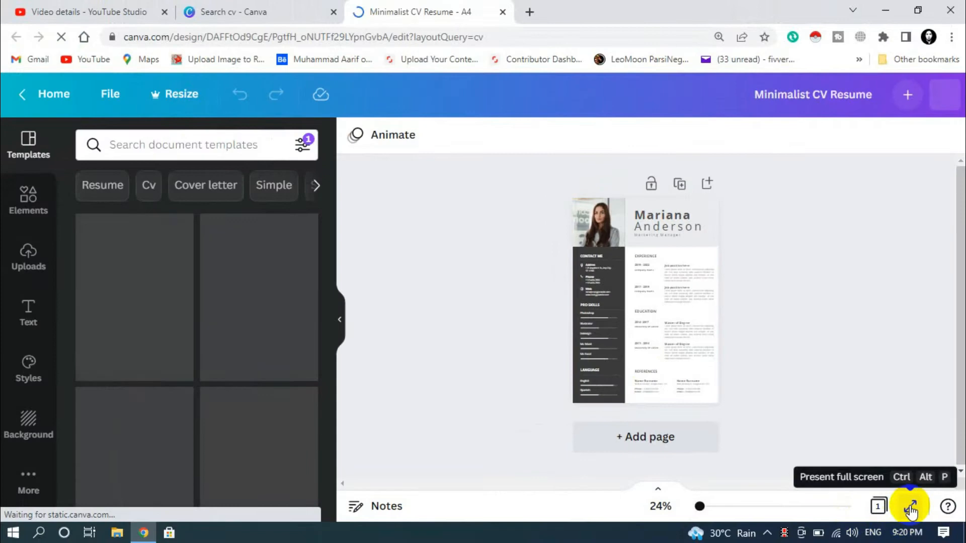
- Preview the Minimalist CV Resume full screen, then return to the editor
left_click(911, 507)
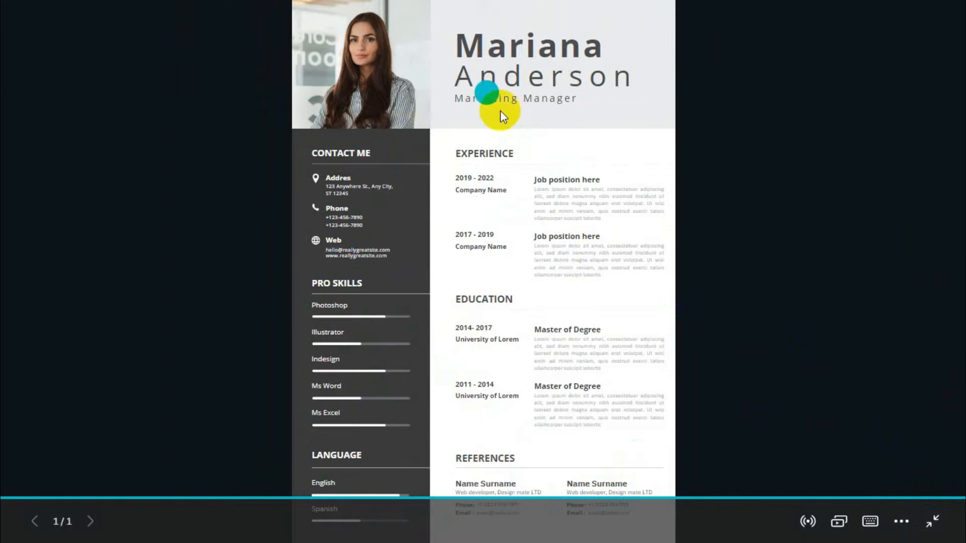
left_click(933, 526)
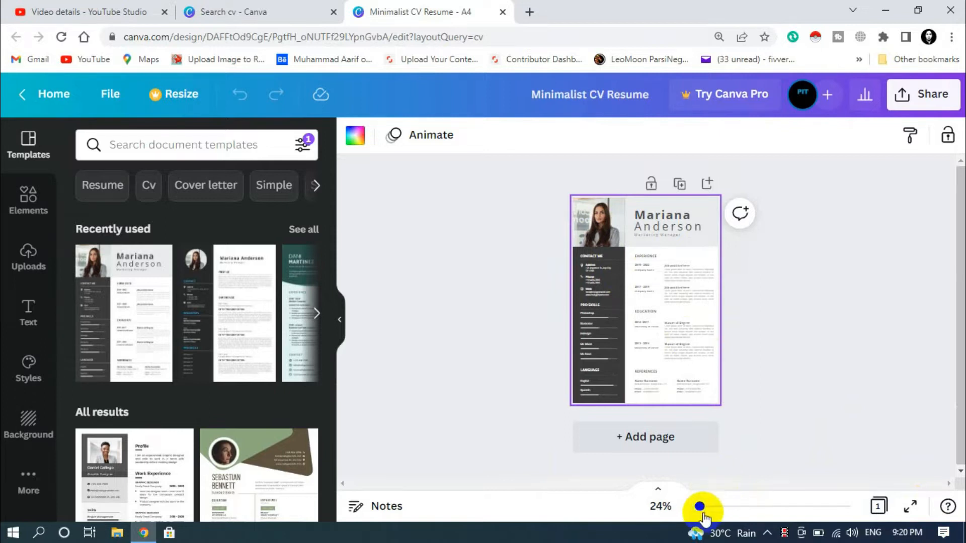
- Zoom the page to 65% and open Uploads, browsing Pictures before cancelling the file picker
left_click_drag(707, 509, 714, 510)
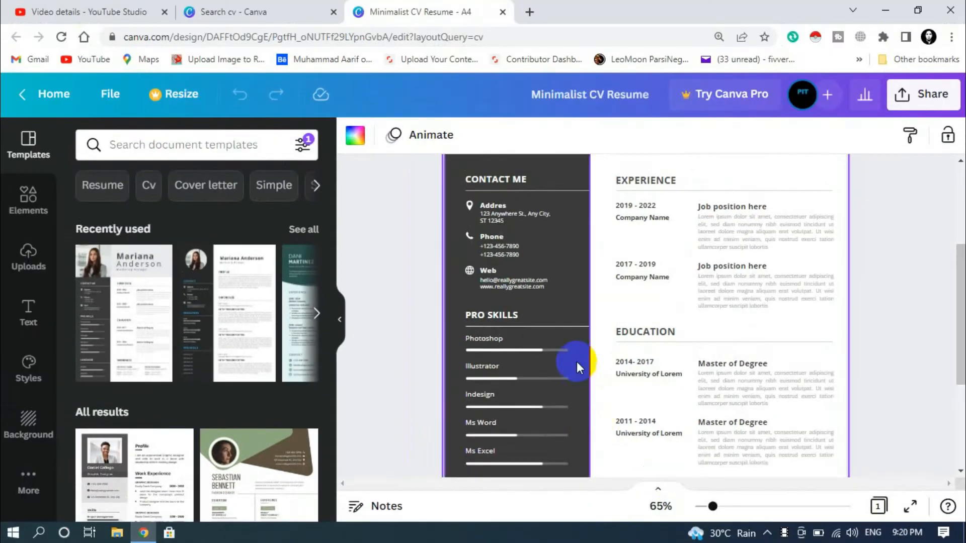
scroll(576, 360, "up", 4)
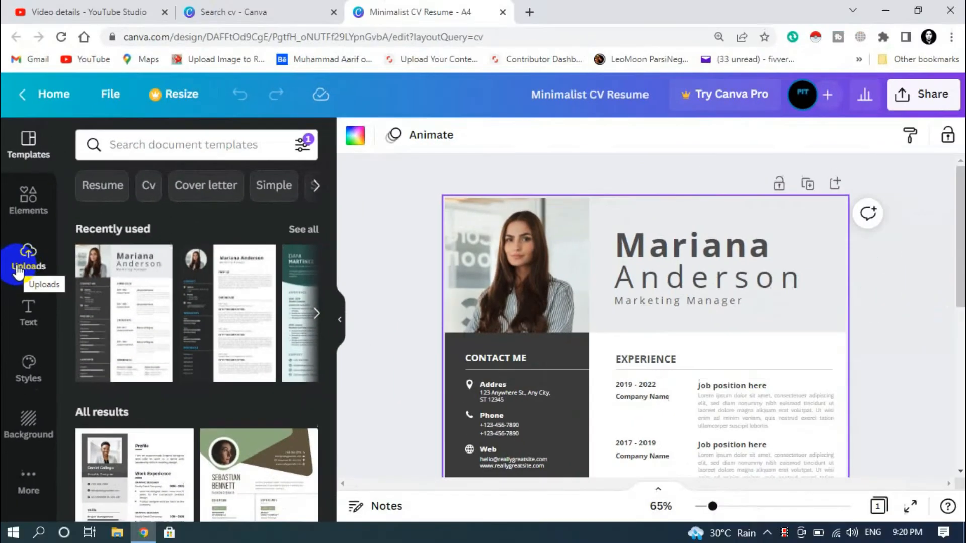
left_click(22, 269)
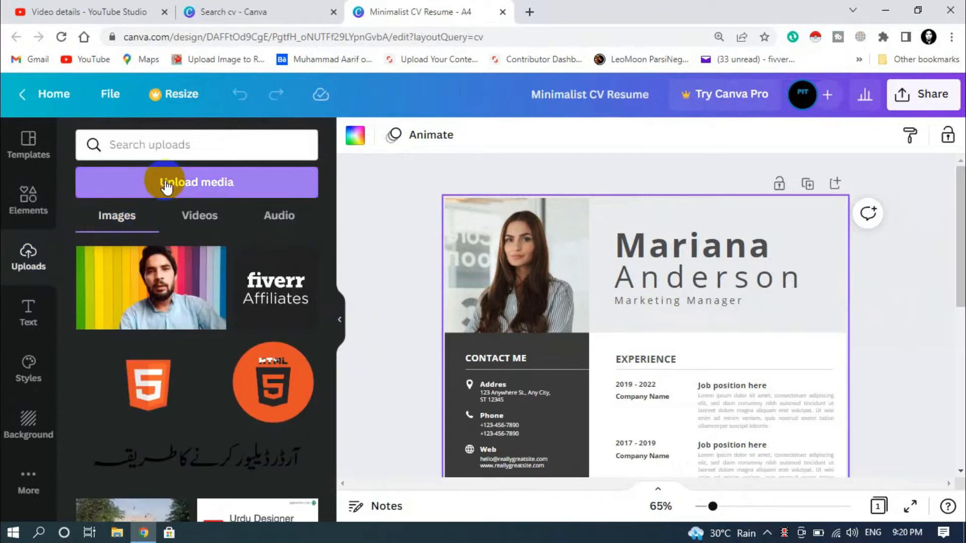
left_click(208, 184)
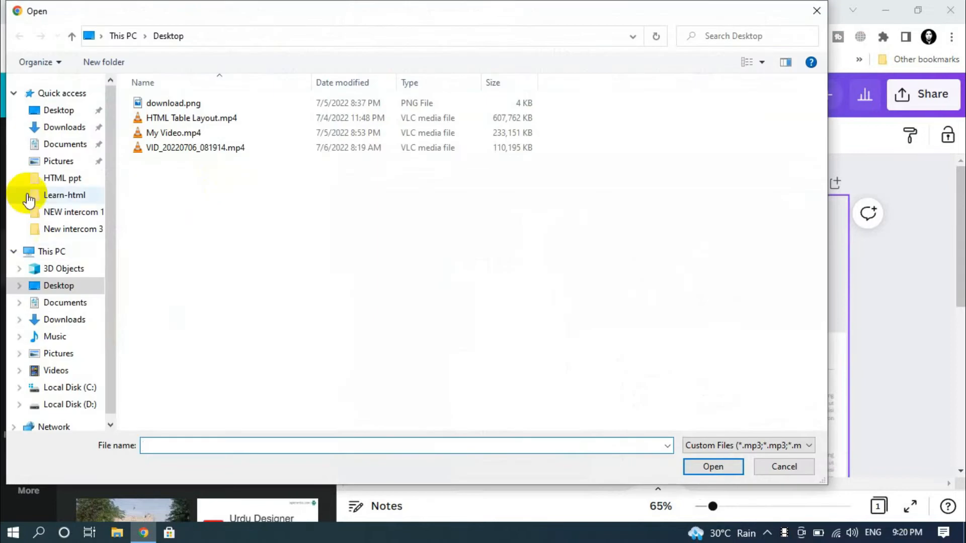
left_click(63, 337)
left_click(59, 355)
left_click(301, 160)
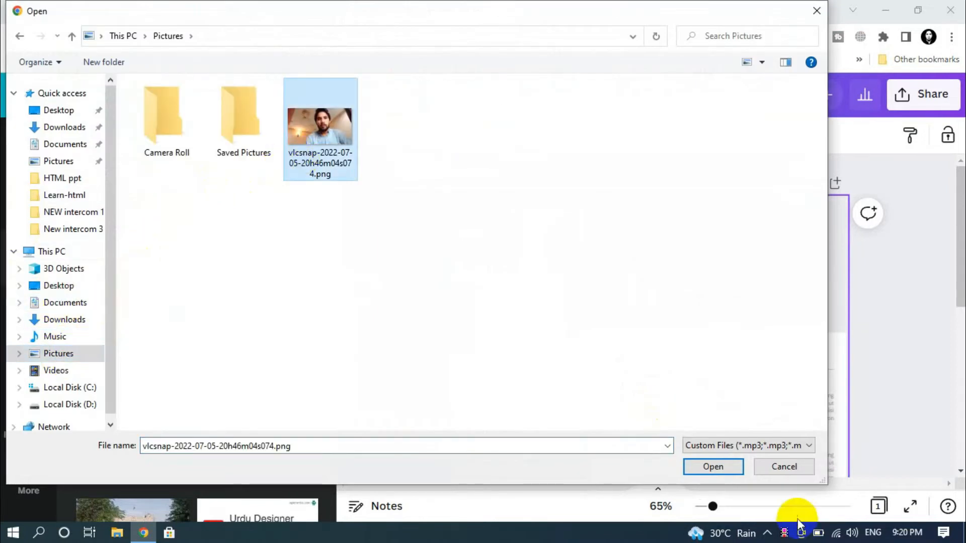
left_click(781, 468)
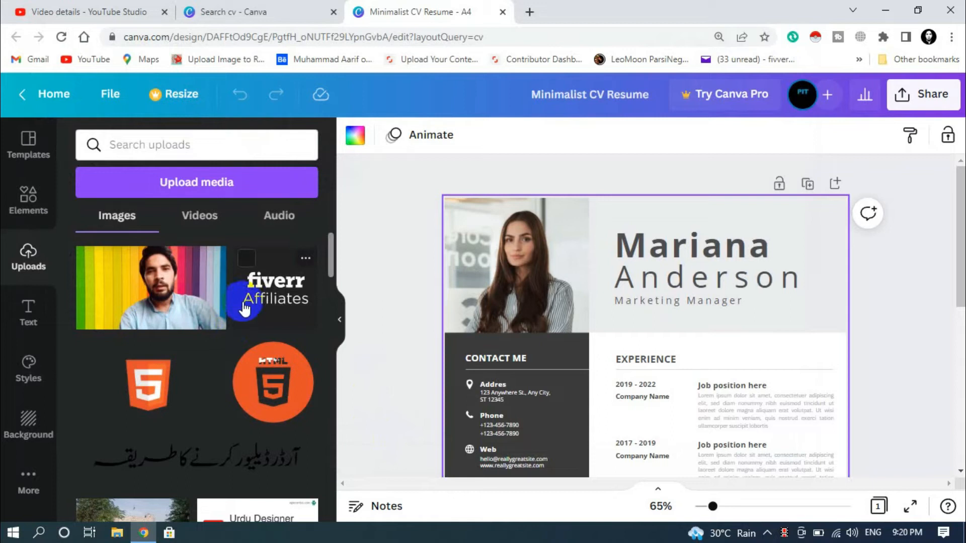
- Drag the first uploaded passport photo into the CV's photo frame
scroll(216, 351, "down", 10)
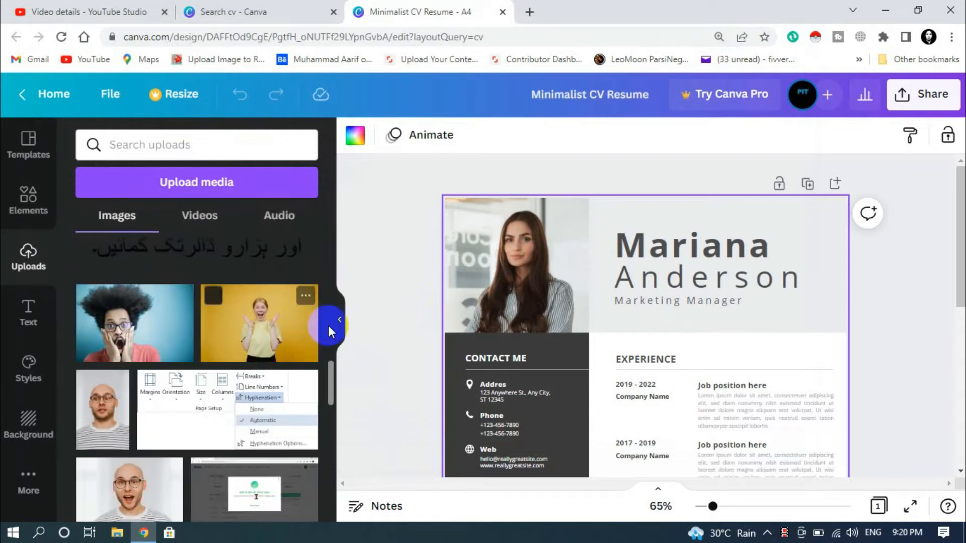
left_click_drag(333, 385, 312, 536)
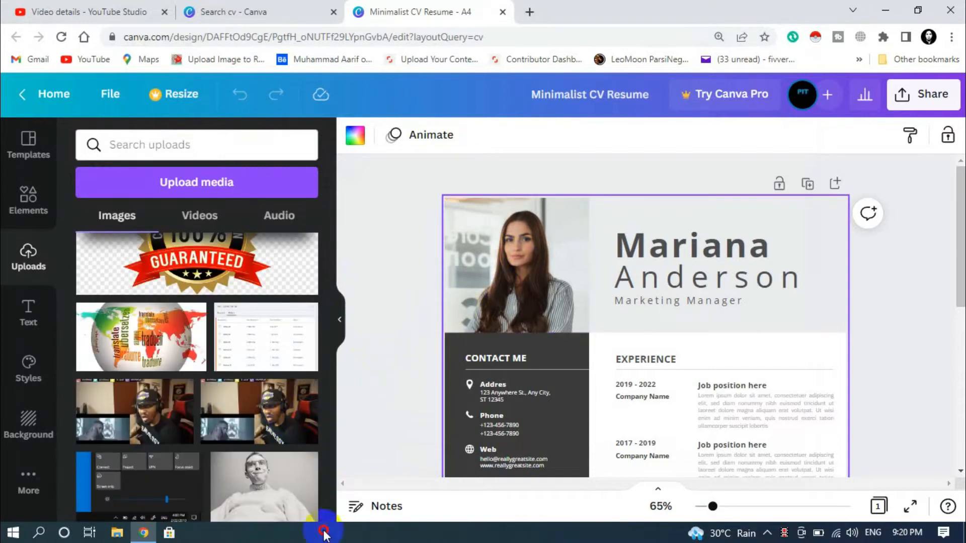
left_click_drag(332, 455, 330, 512)
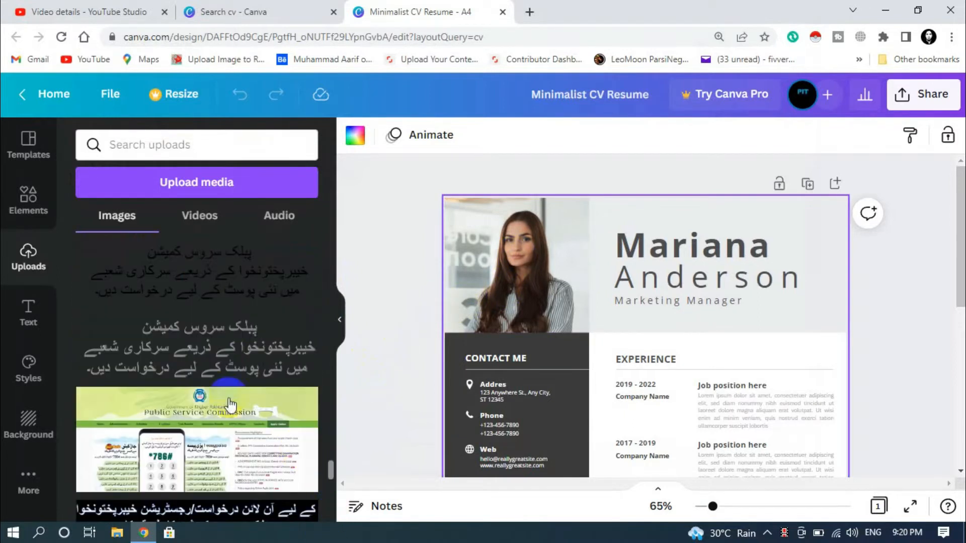
scroll(230, 405, "down", 10)
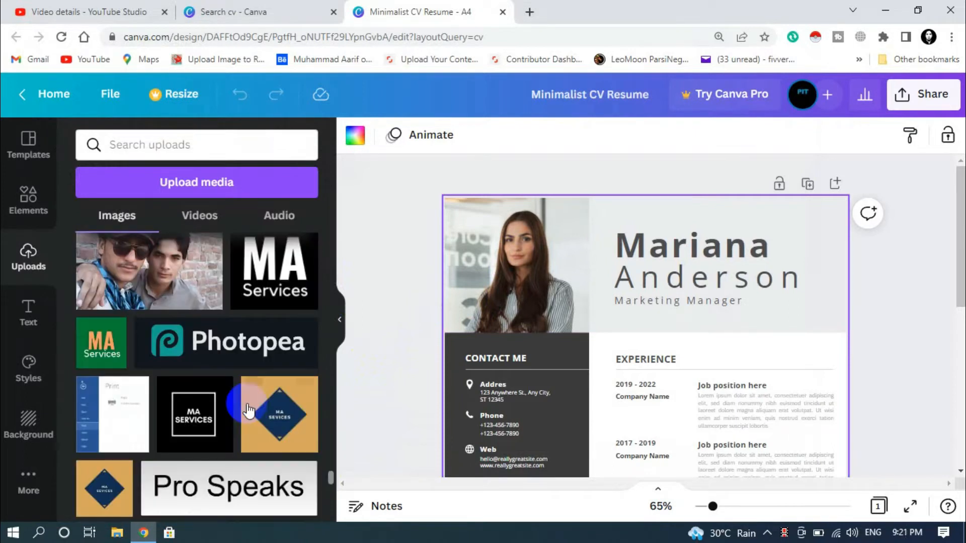
scroll(247, 409, "down", 10)
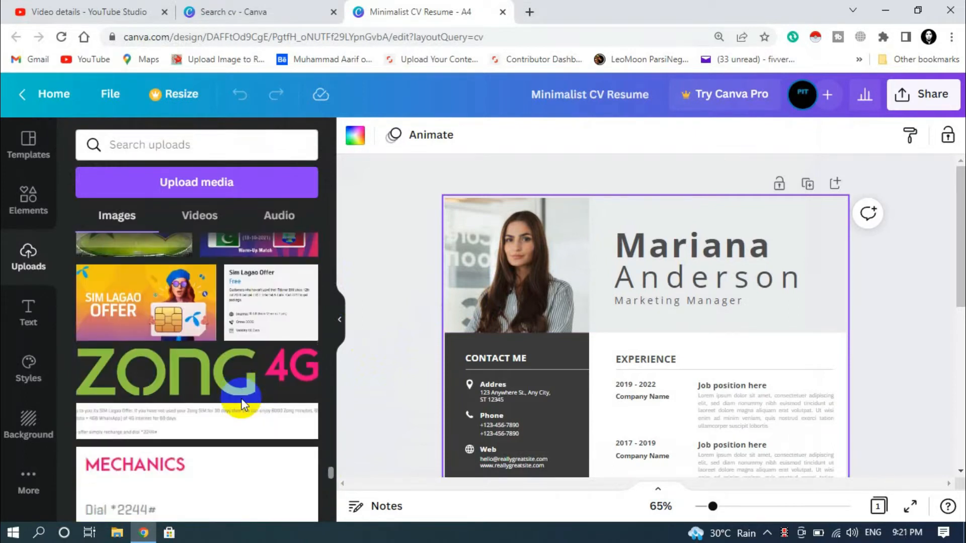
scroll(241, 399, "down", 10)
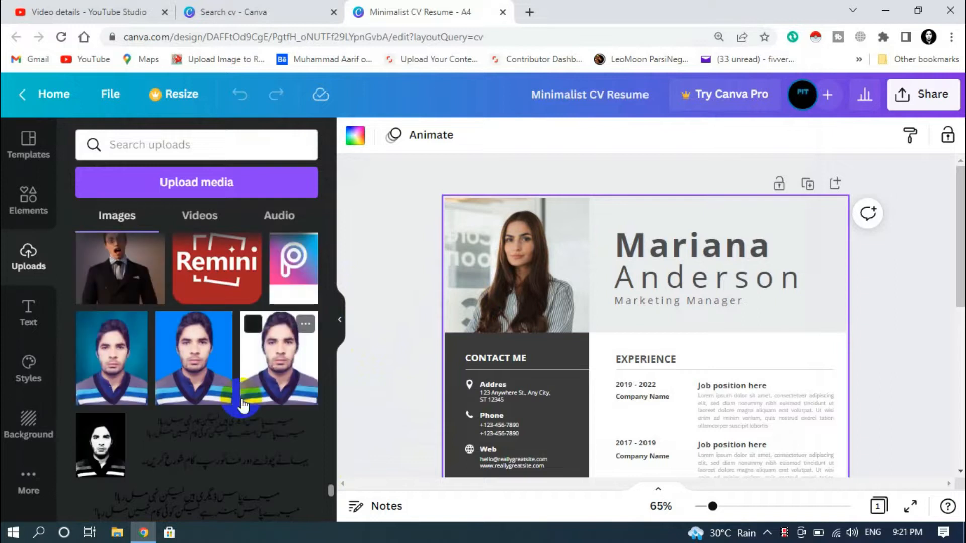
left_click_drag(103, 375, 189, 363)
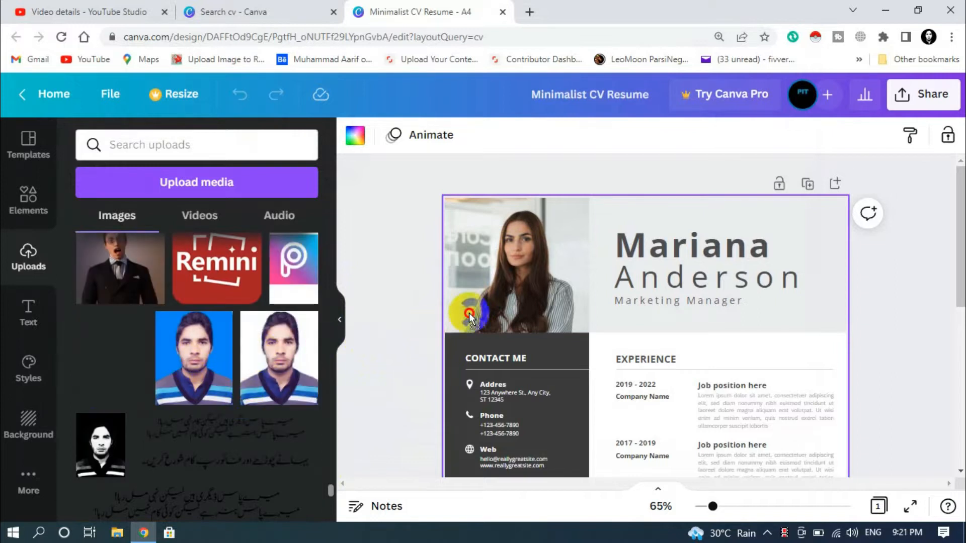
left_click_drag(469, 316, 514, 282)
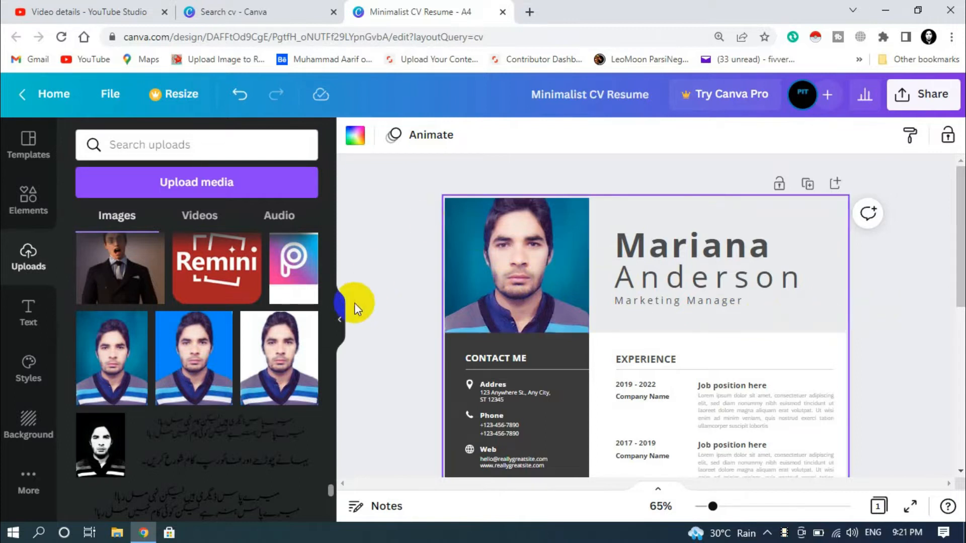
- Place the black-and-white portrait into the CV's photo frame
left_click_drag(96, 458, 536, 298)
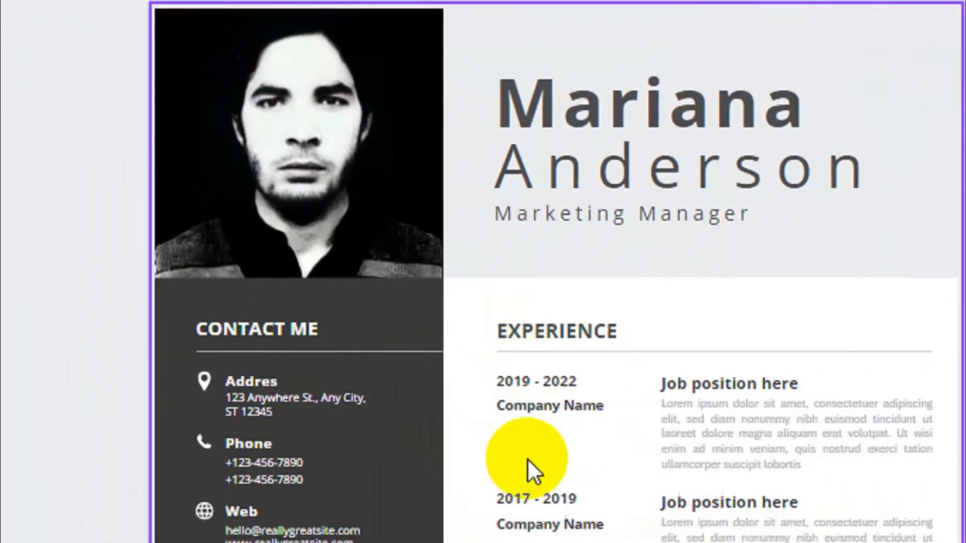
scroll(527, 459, "down", 7)
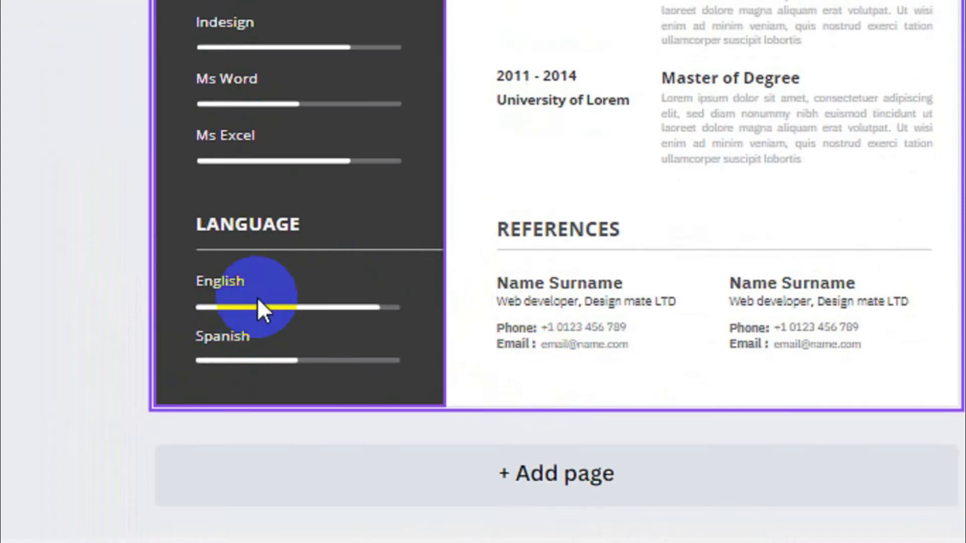
scroll(760, 199, "up", 8)
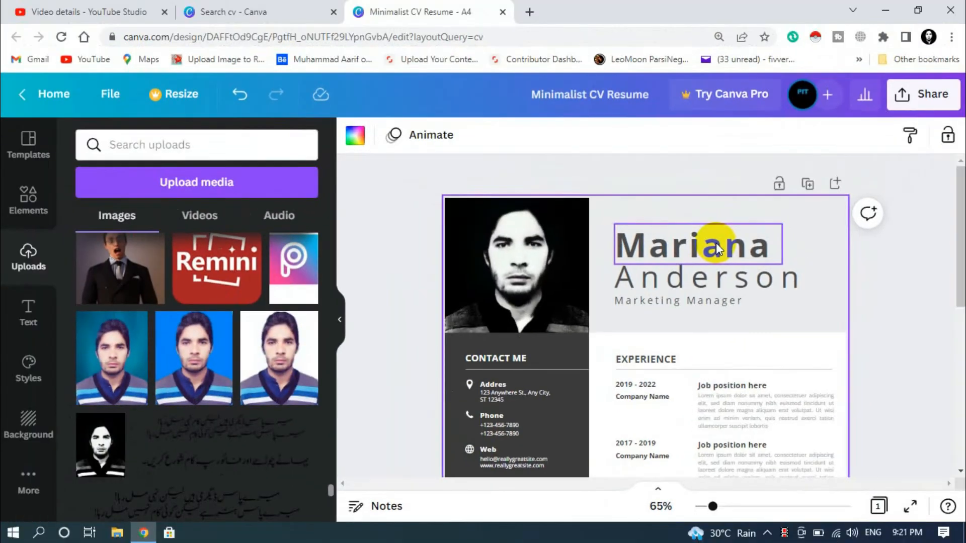
- Replace the first name with the user's first name, font size 42, widening its box
left_click(717, 248)
left_click(717, 247)
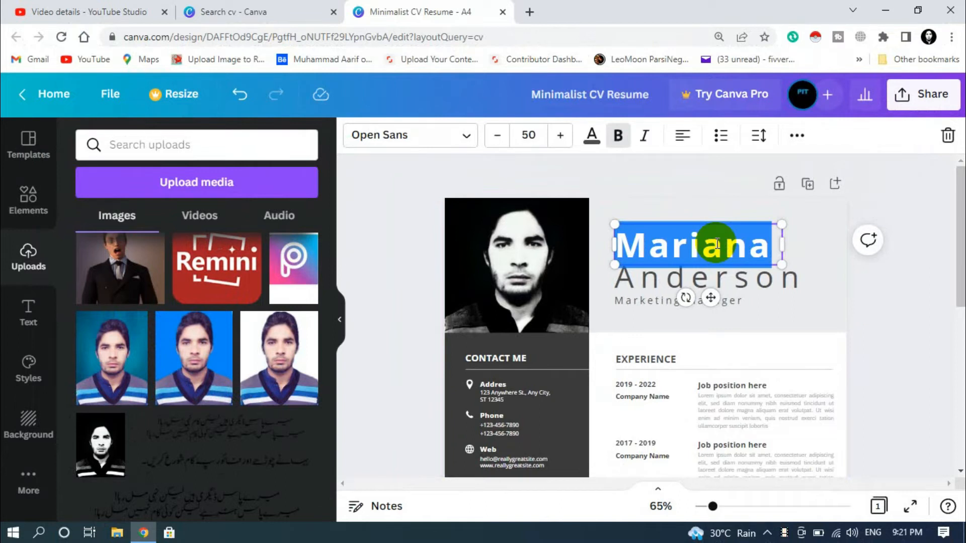
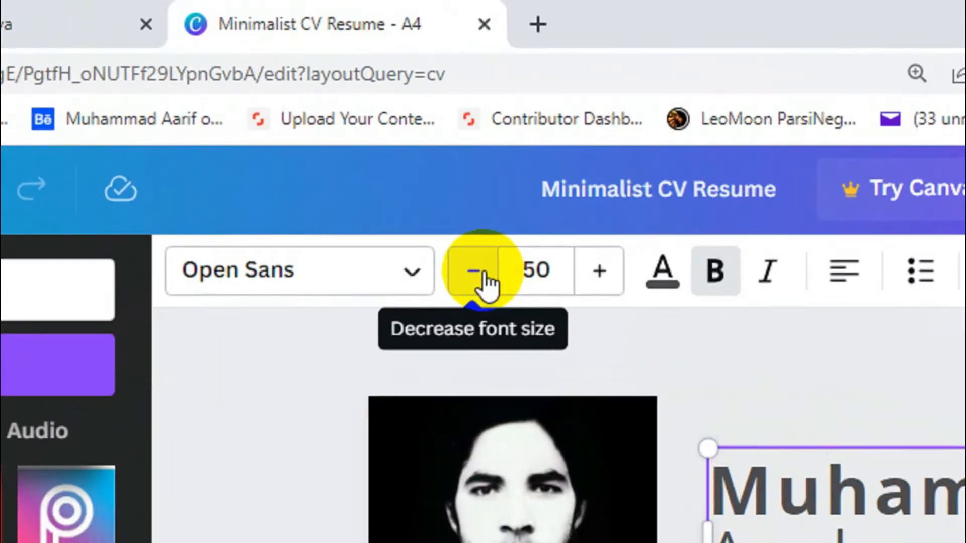
left_click(498, 136)
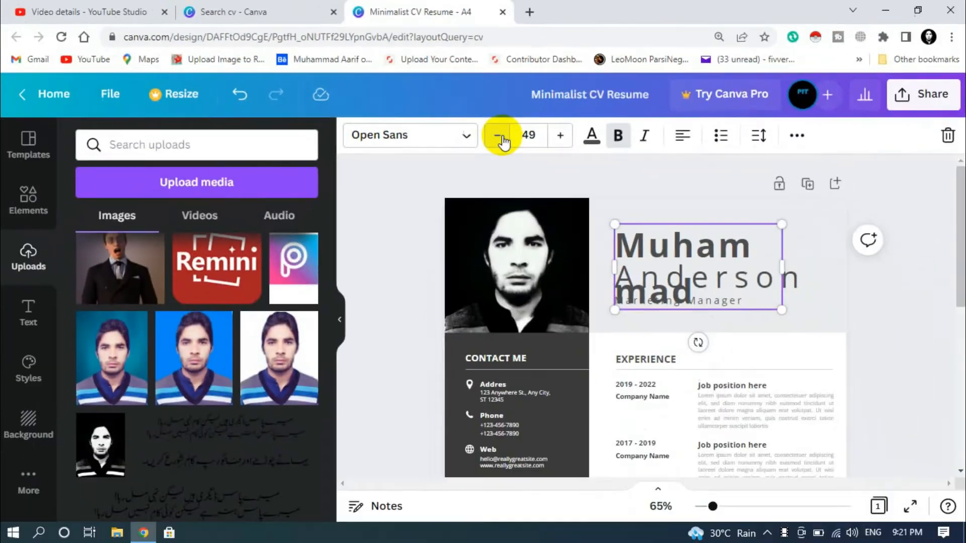
left_click(498, 136)
left_click(498, 136)
left_click(498, 136)
left_click(498, 136)
left_click(498, 136)
left_click(498, 136)
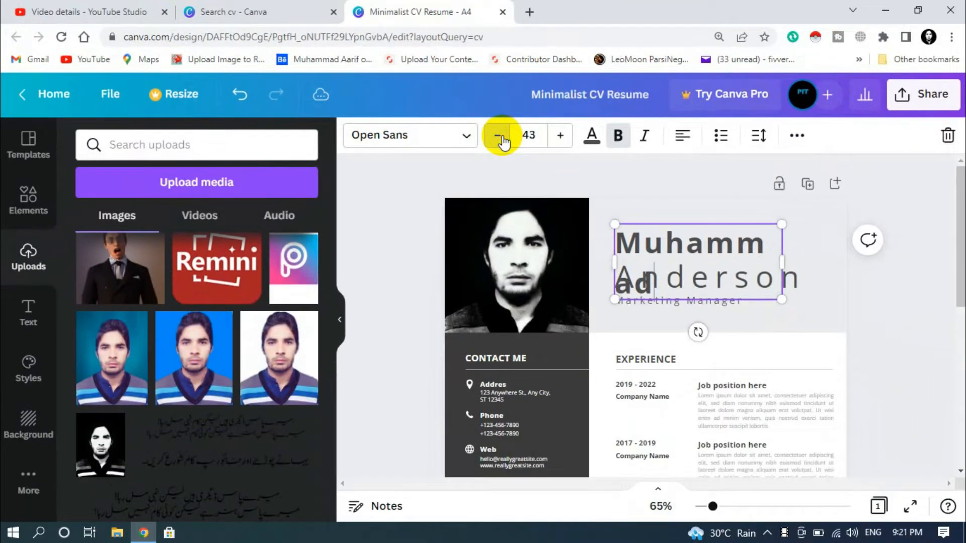
left_click(499, 137)
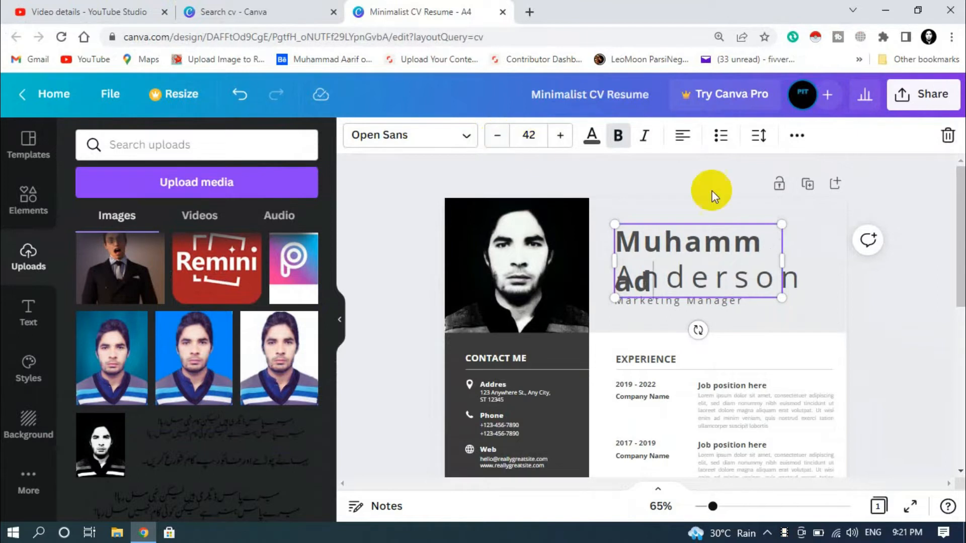
left_click_drag(789, 258, 817, 257)
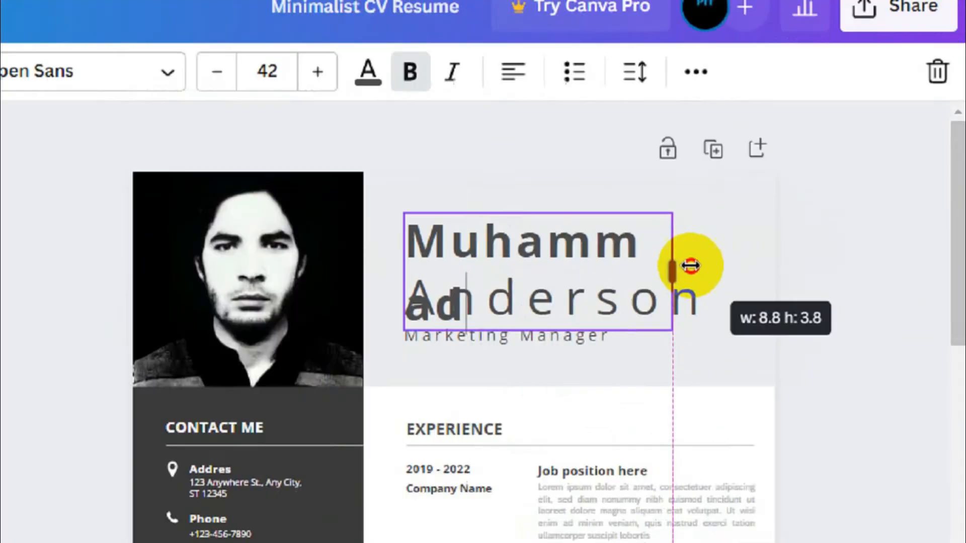
left_click_drag(667, 272, 663, 272)
left_click(829, 271)
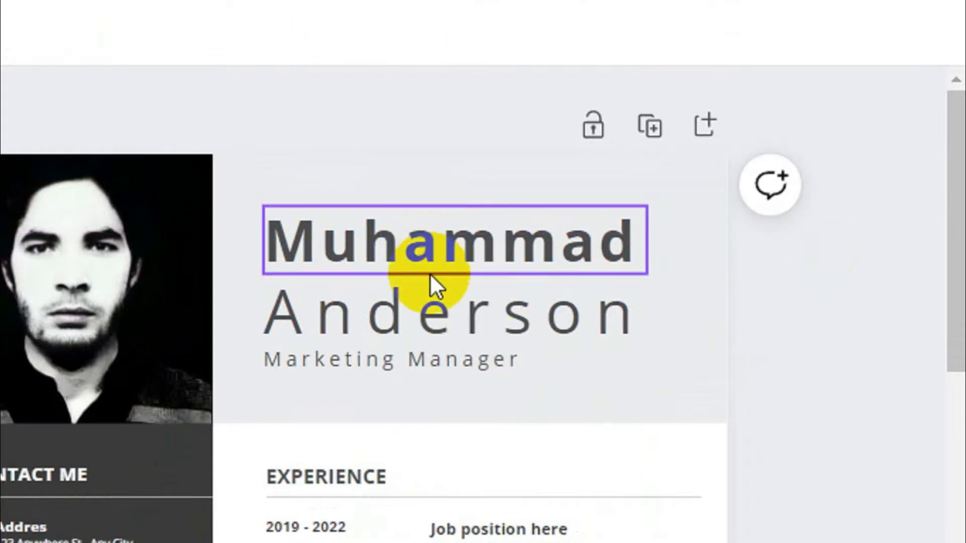
- Replace the surname text with the user's last name
double_click(434, 307)
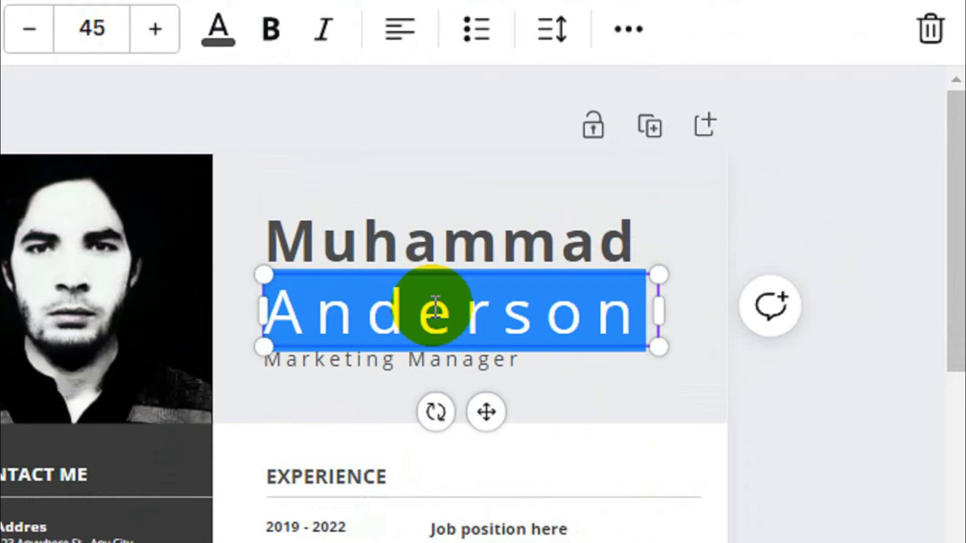
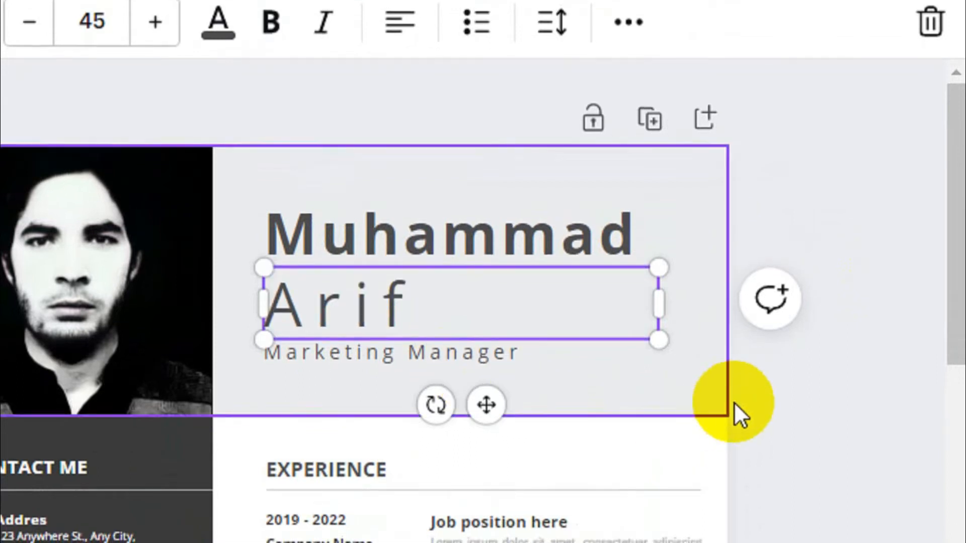
left_click(855, 405)
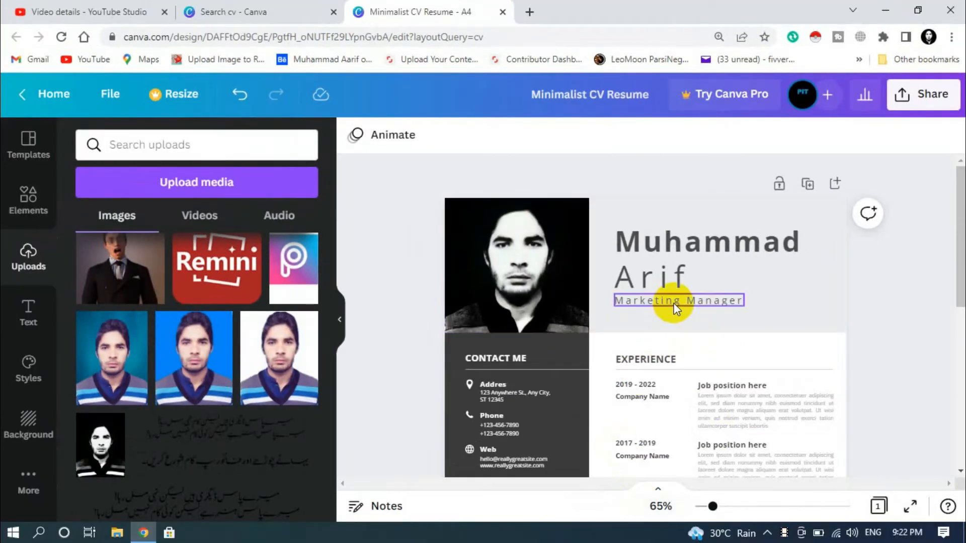
- Retype the Marketing Manager subtitle as 'VOice over artist'
double_click(674, 303)
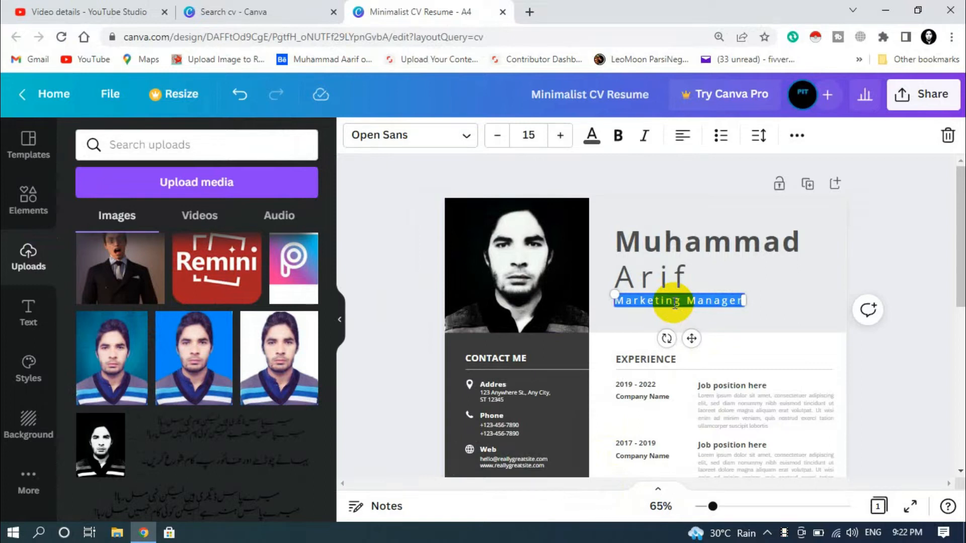
type("Yo")
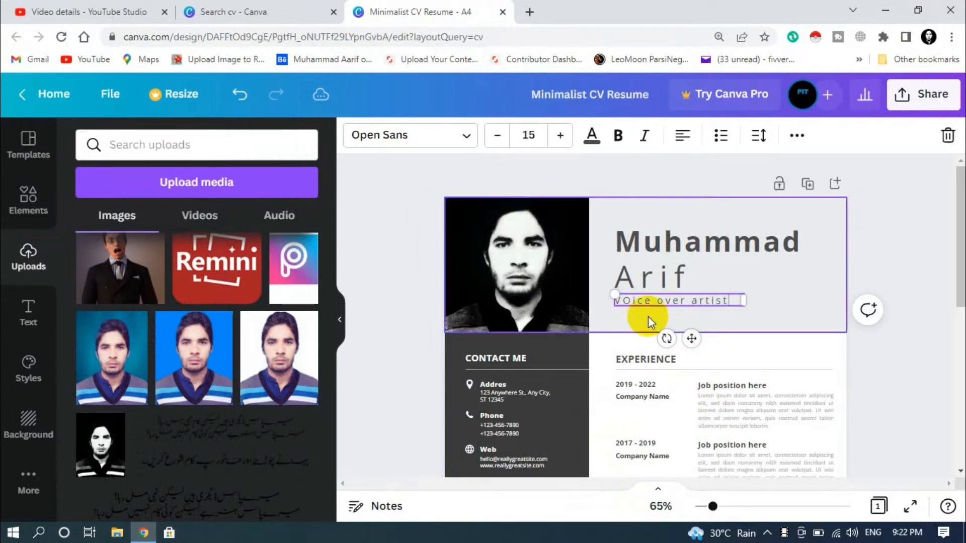
left_click(884, 267)
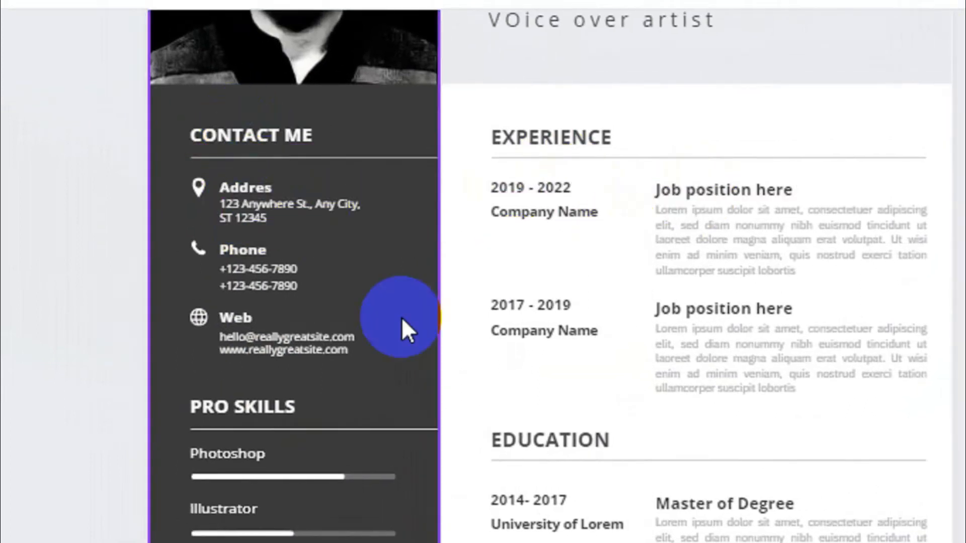
scroll(287, 327, "down", 5)
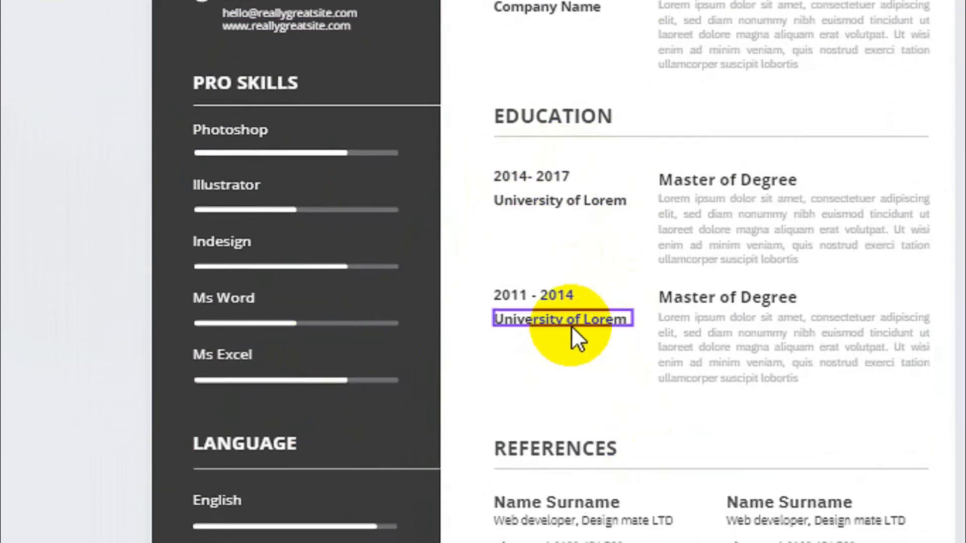
scroll(571, 325, "up", 7)
scroll(402, 312, "down", 8)
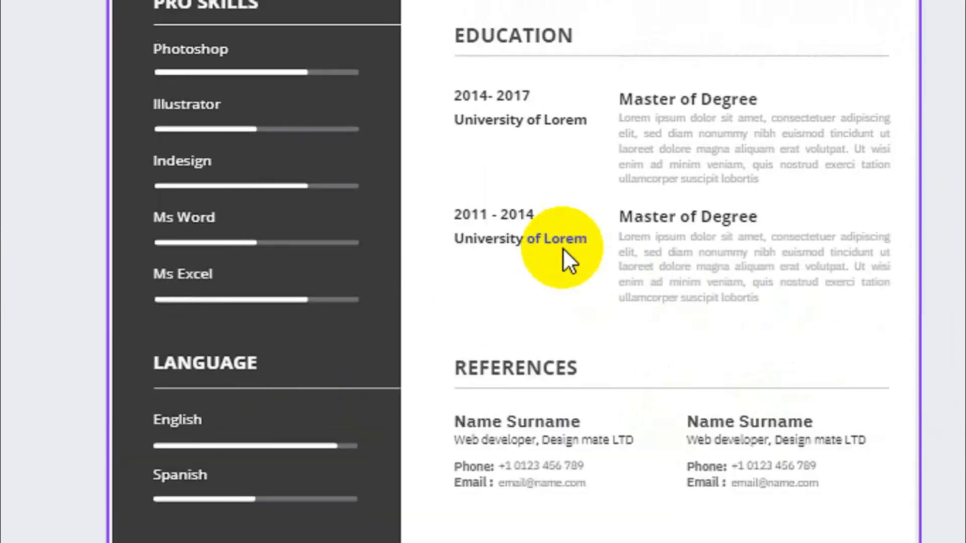
scroll(528, 232, "up", 10)
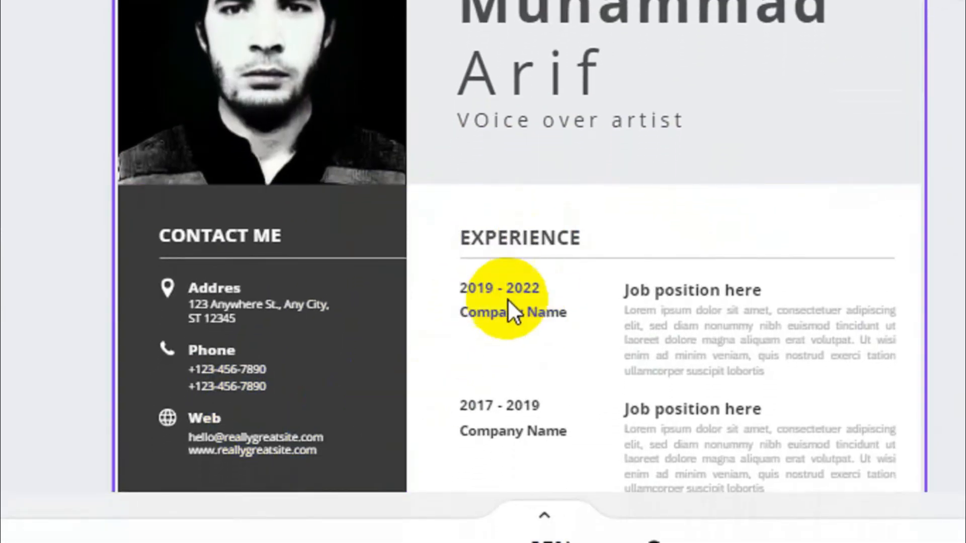
scroll(503, 302, "down", 5)
left_click(515, 181)
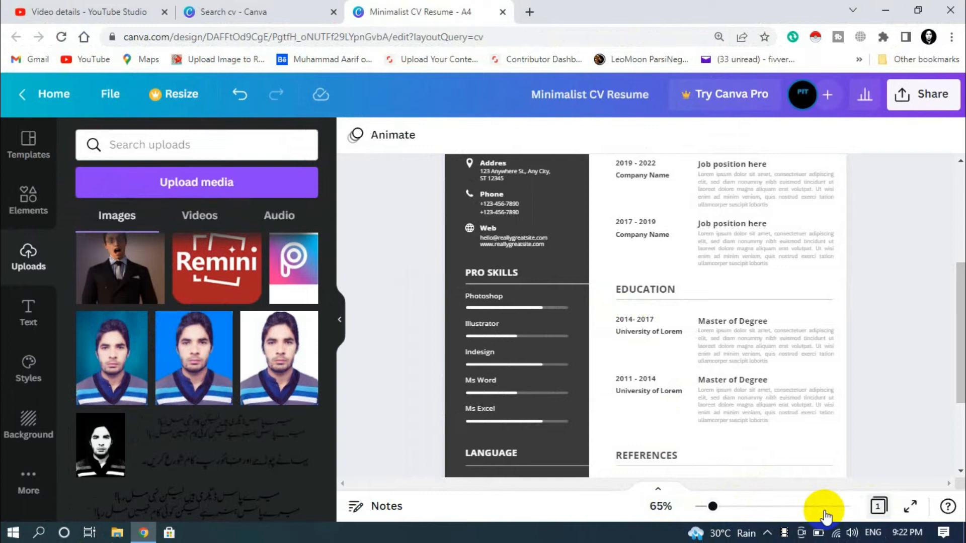
left_click_drag(711, 507, 736, 508)
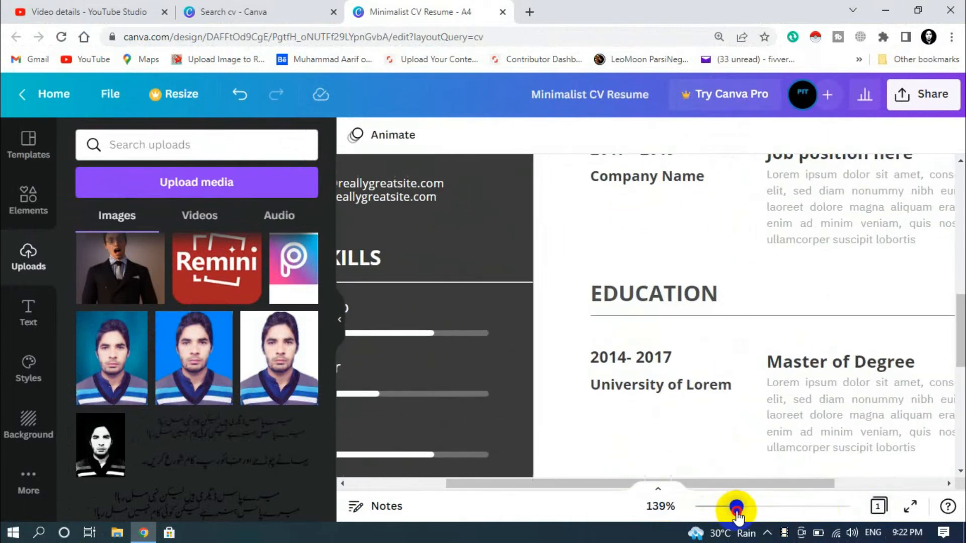
- Change the first Education dates from 2014- 2017 to 2012- 2016
scroll(702, 398, "down", 1)
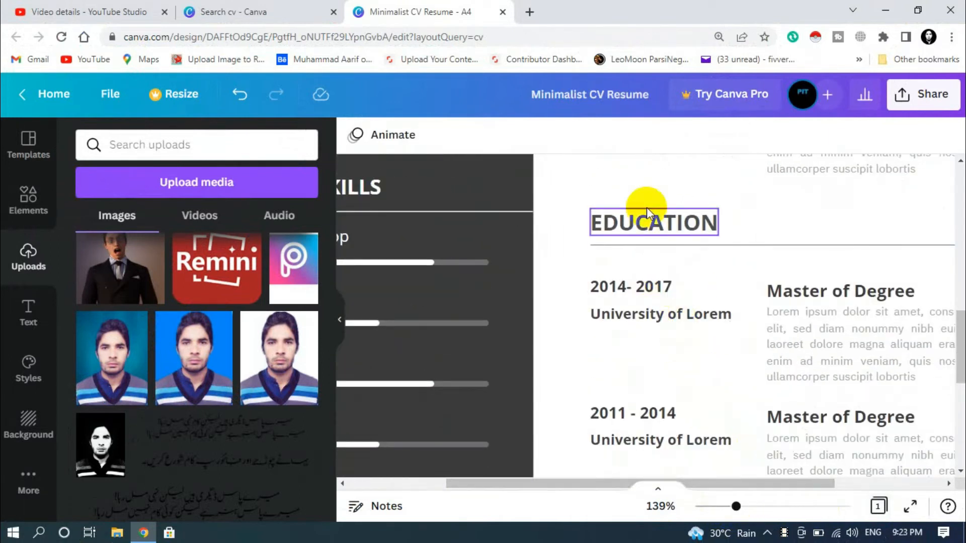
left_click(649, 287)
left_click(647, 282)
left_click(620, 287)
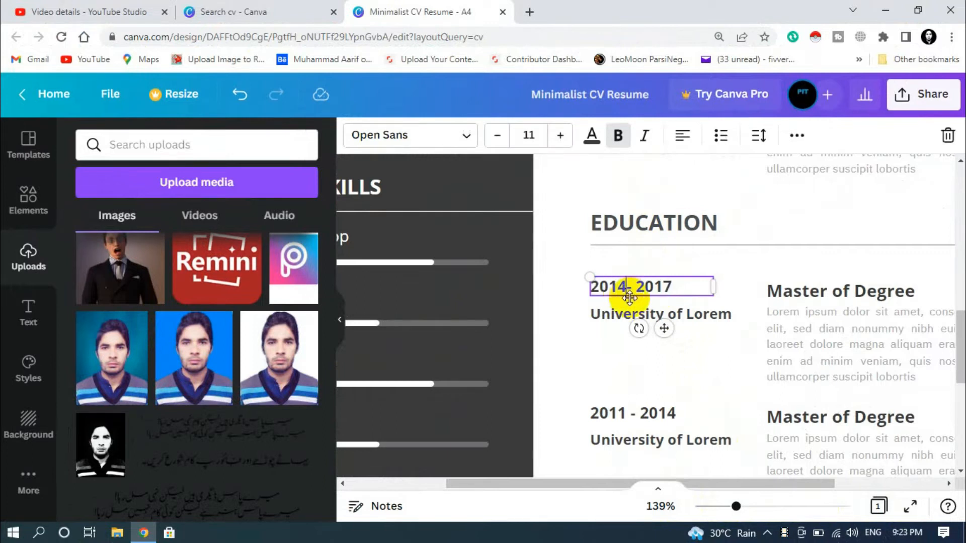
key("Delete")
type("2")
left_click(682, 282)
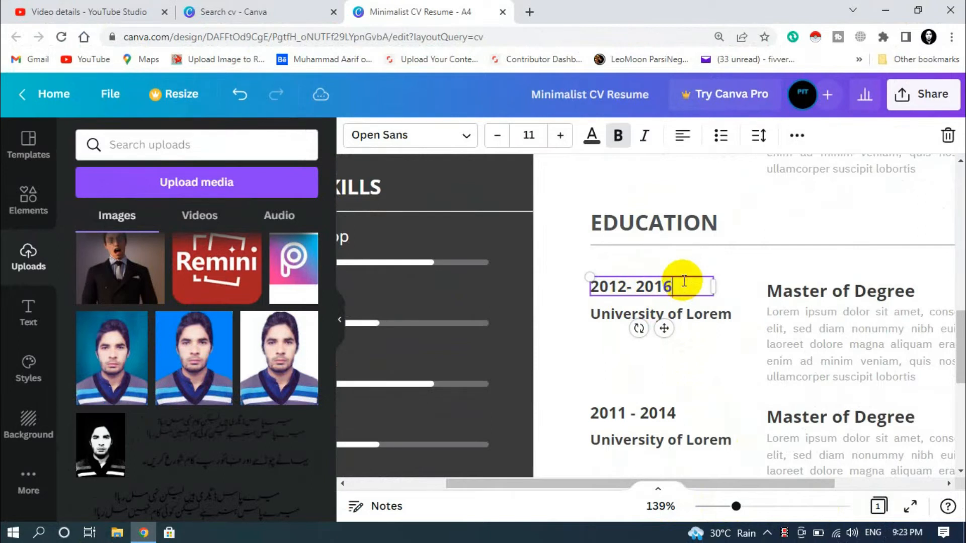
- Rename University of Lorem to University of Peshawar and preview the CV full screen
left_click(690, 314)
left_click(690, 314)
left_click(707, 315)
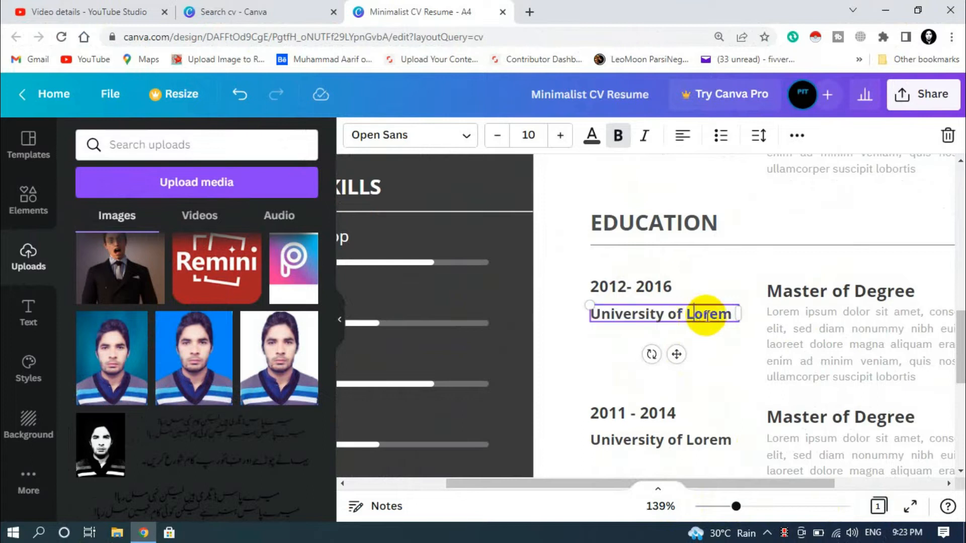
left_click_drag(695, 315, 736, 320)
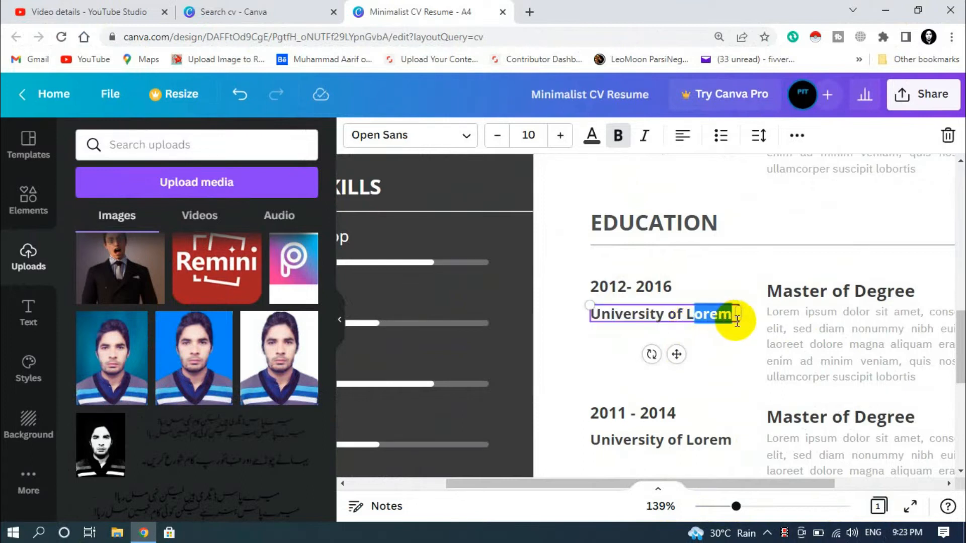
key("BackSpace")
key("BackSpace")
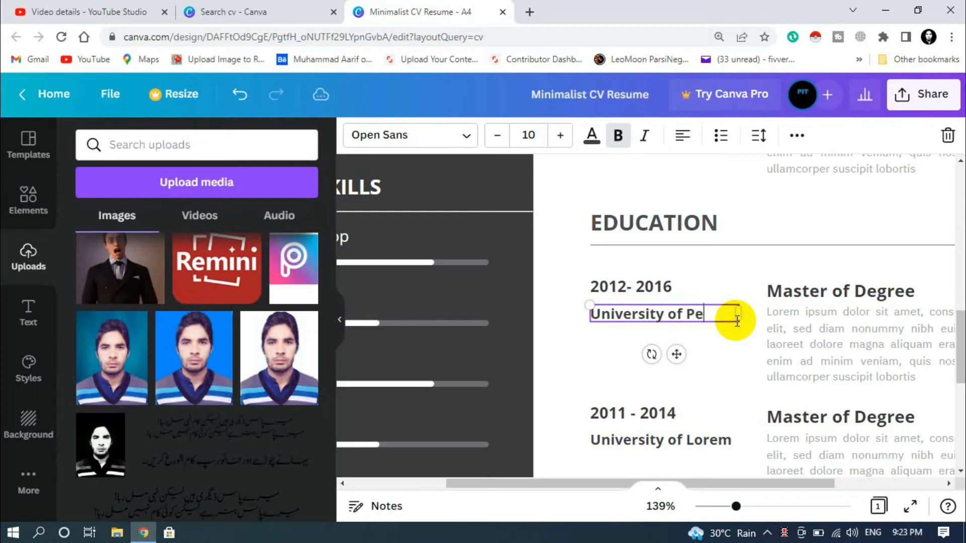
type("Peshawar")
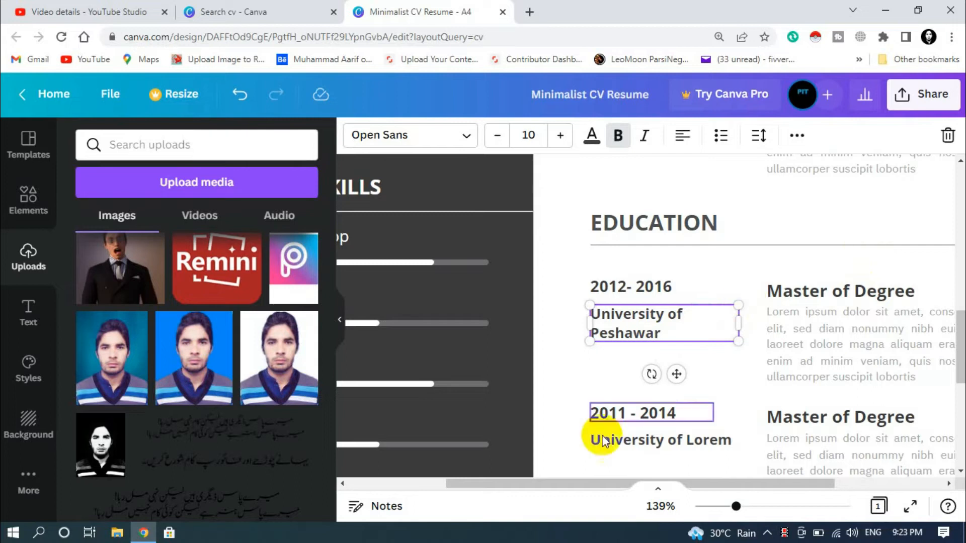
left_click_drag(736, 507, 714, 508)
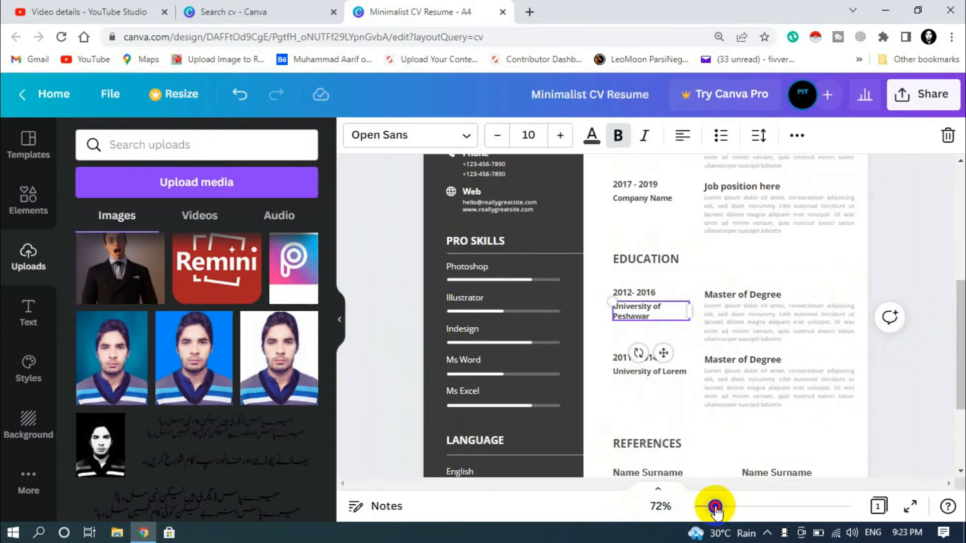
left_click(887, 418)
left_click(909, 507)
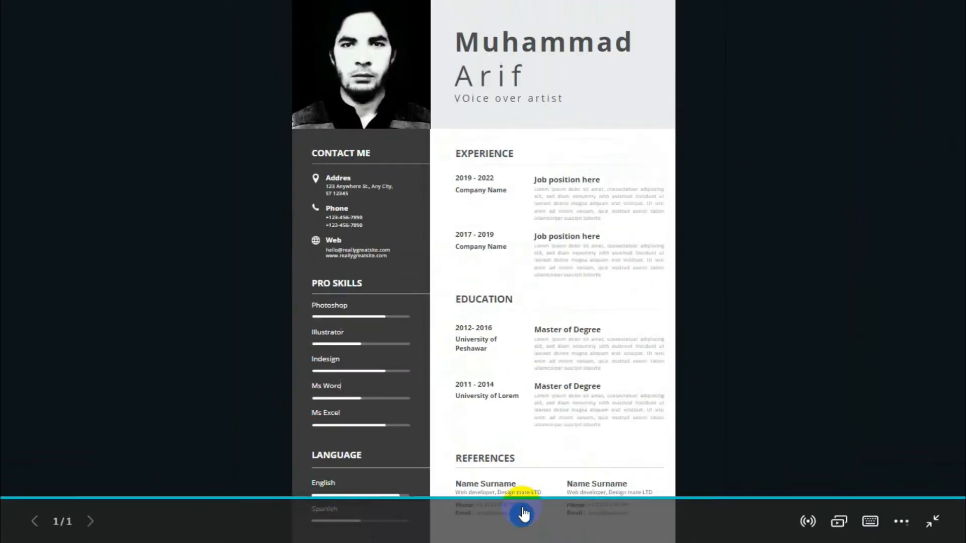
left_click(937, 536)
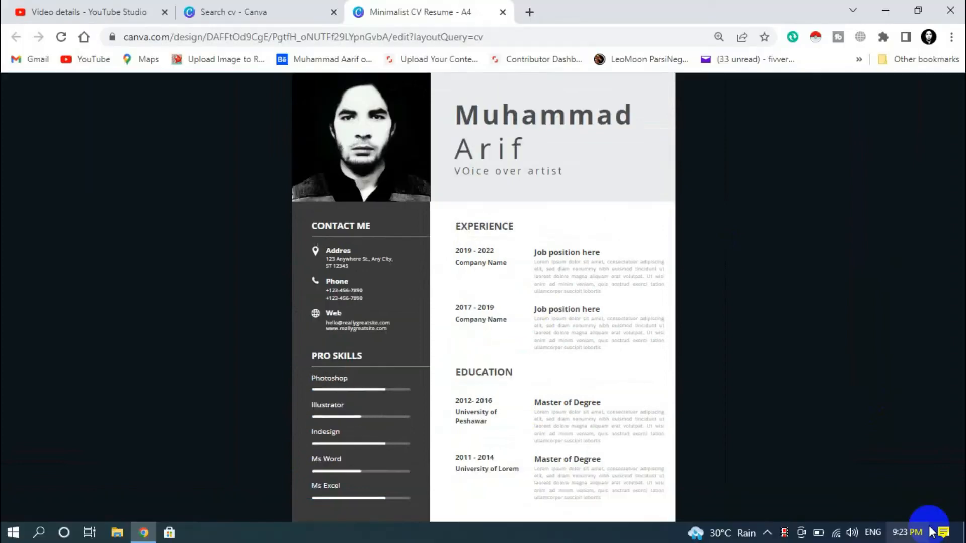
scroll(488, 255, "down", 4)
scroll(541, 261, "up", 4)
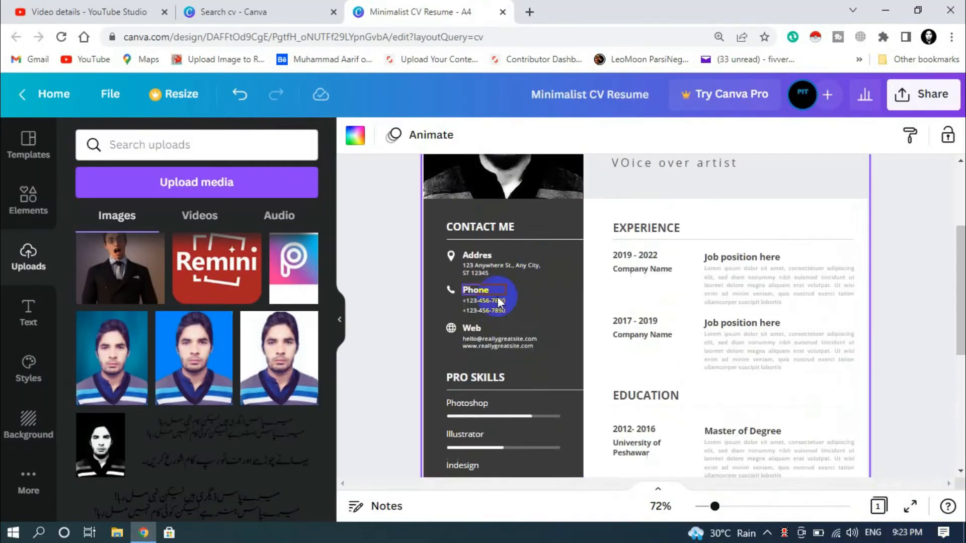
- Replace the placeholder contact email with the user's email address
left_click(490, 338)
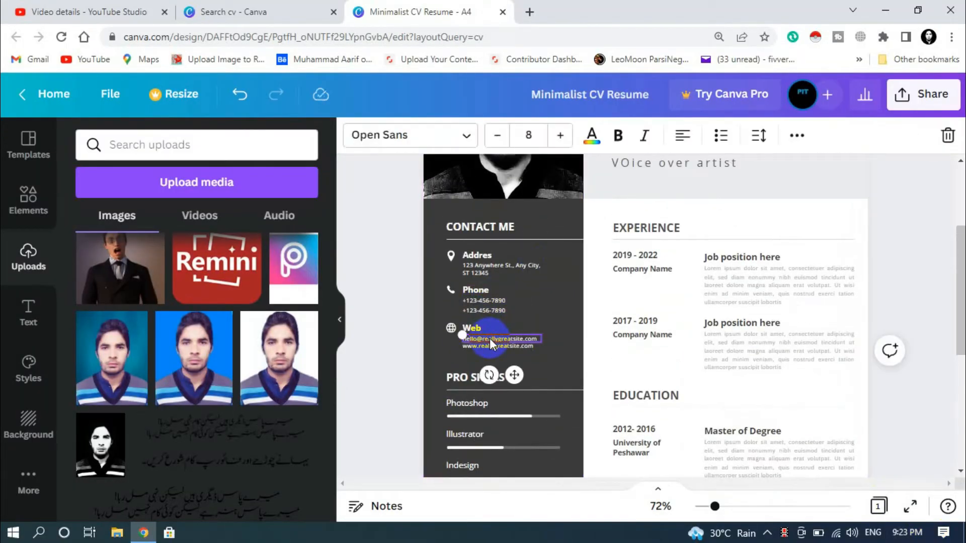
scroll(490, 338, "up", 5)
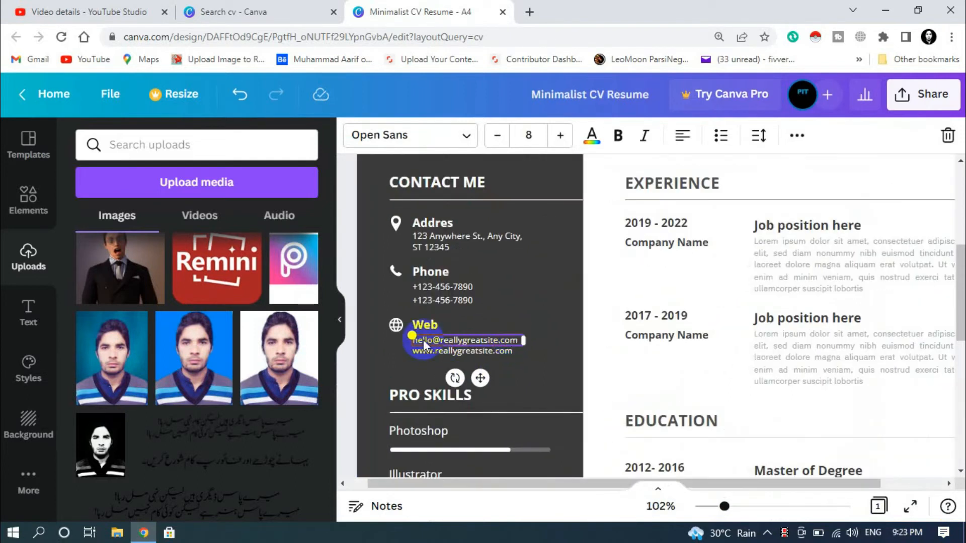
scroll(420, 339, "up", 3)
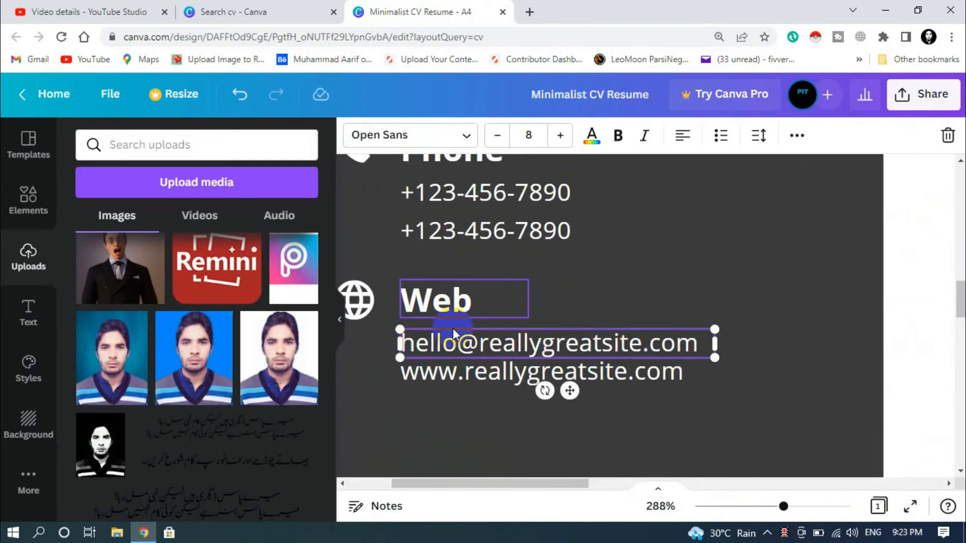
double_click(528, 347)
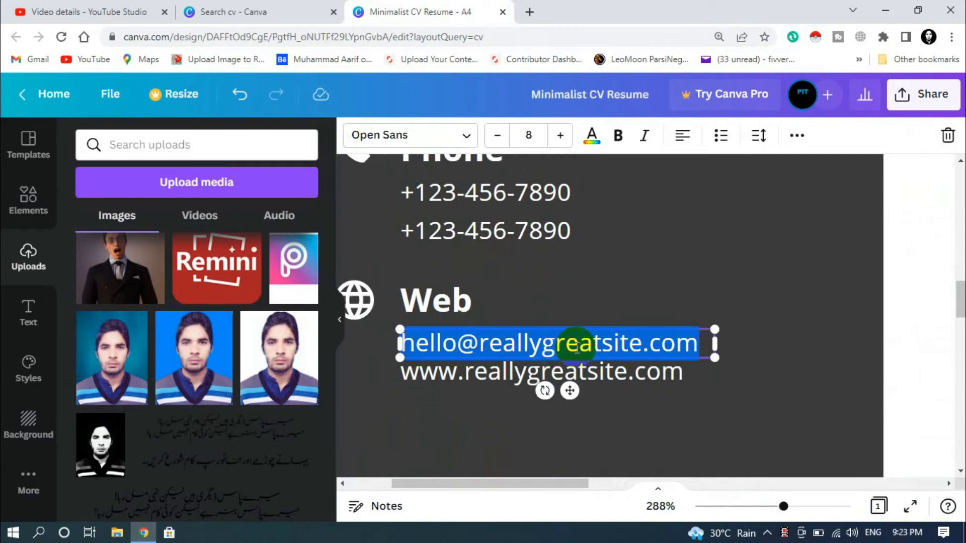
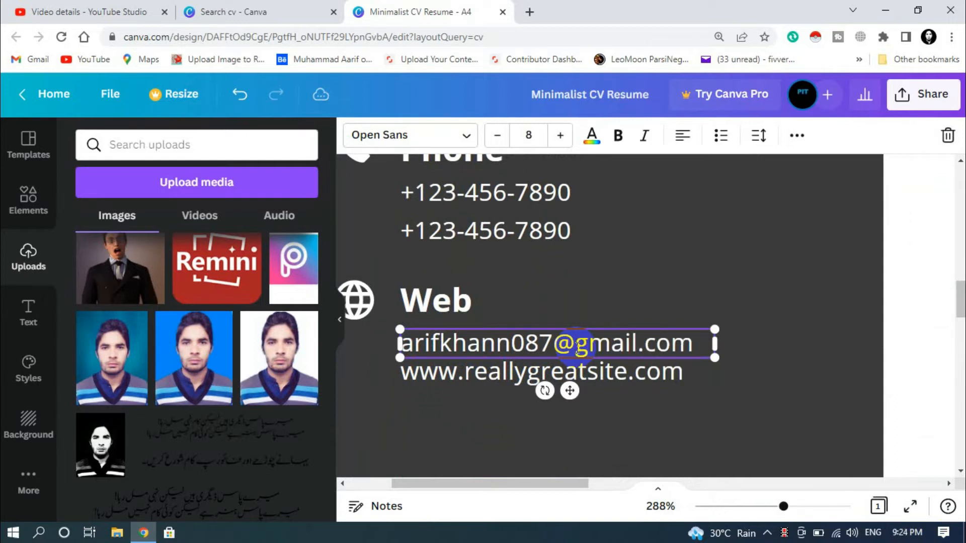
left_click(814, 291)
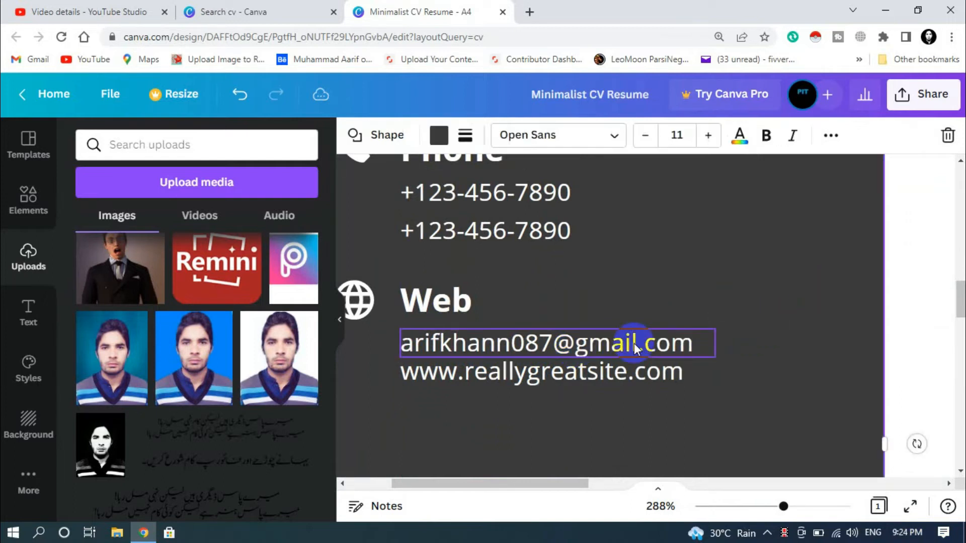
double_click(632, 364)
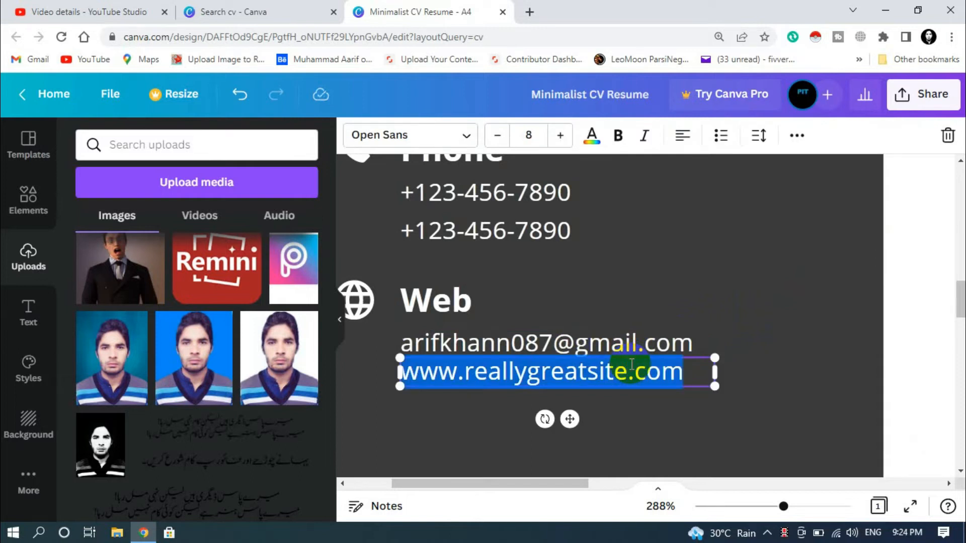
type("www.ed")
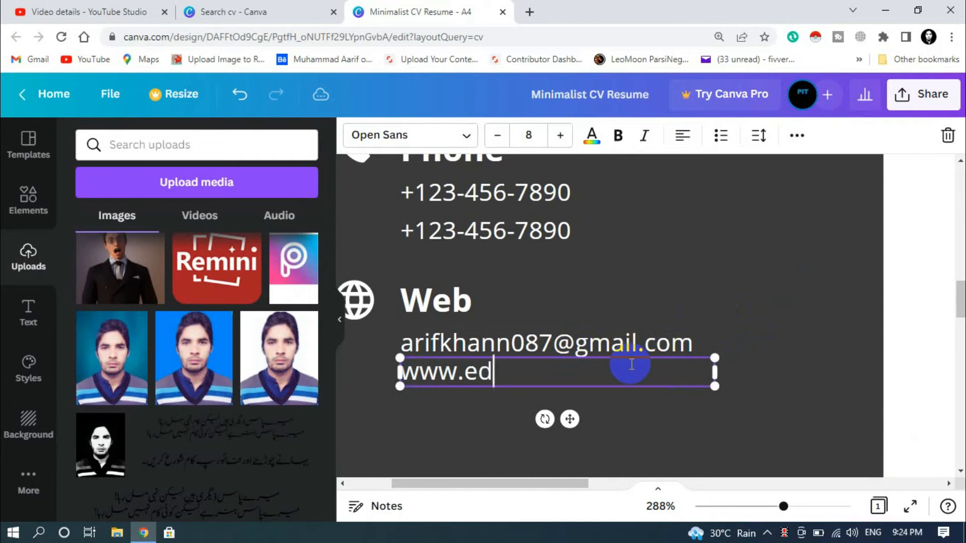
type("u.com")
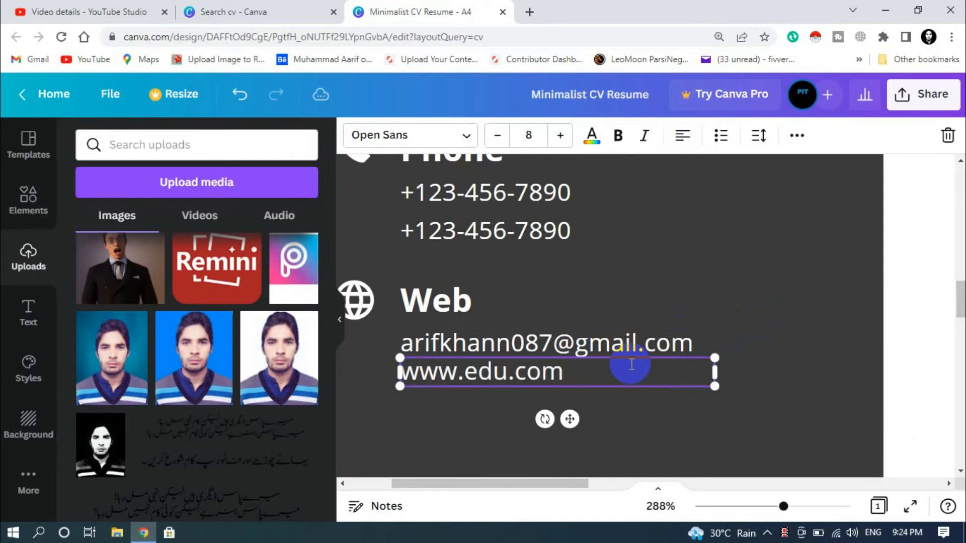
type(".pk")
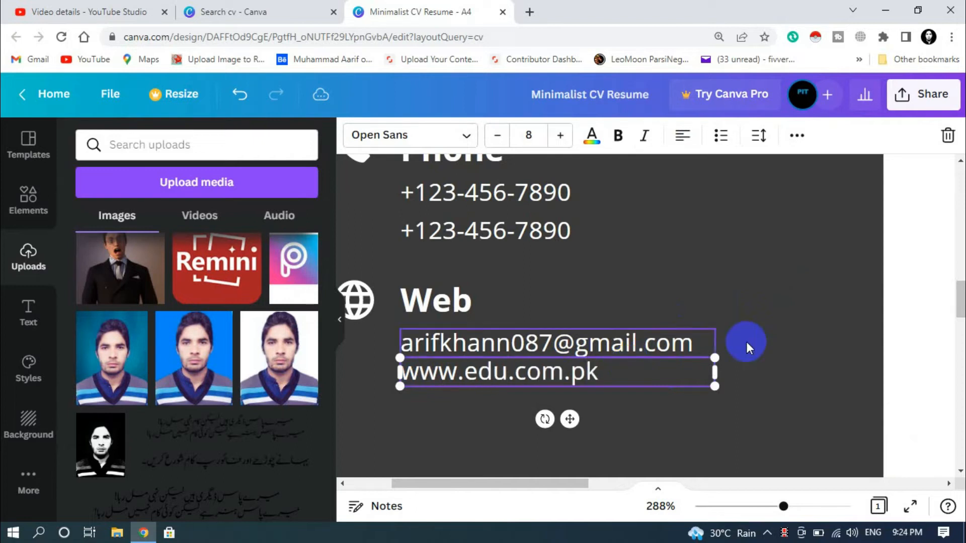
scroll(717, 287, "down", 4)
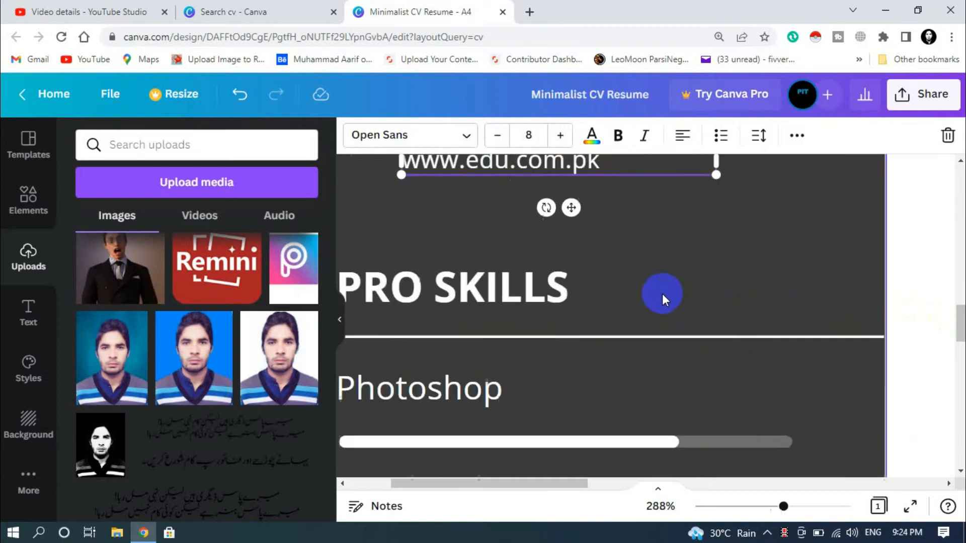
scroll(663, 292, "down", 5)
scroll(583, 280, "up", 3)
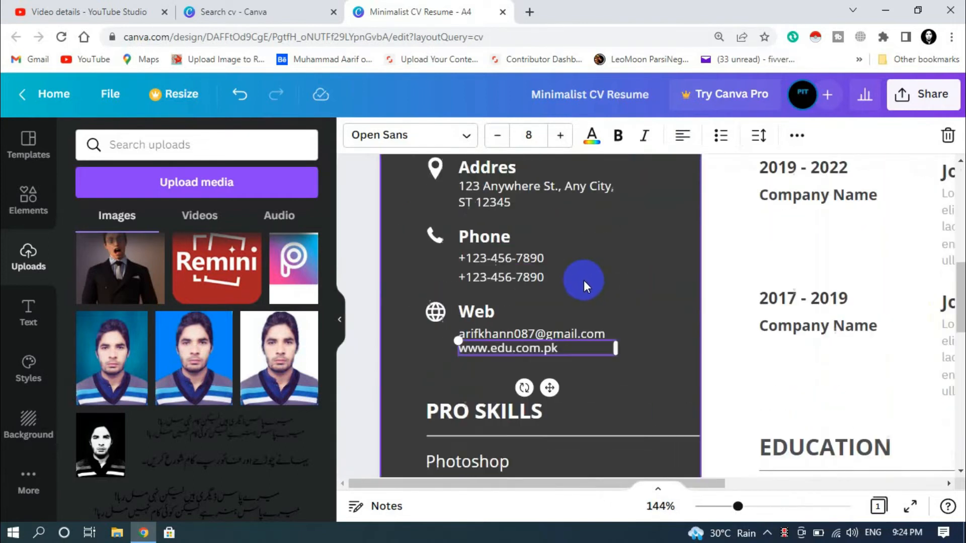
left_click(605, 375)
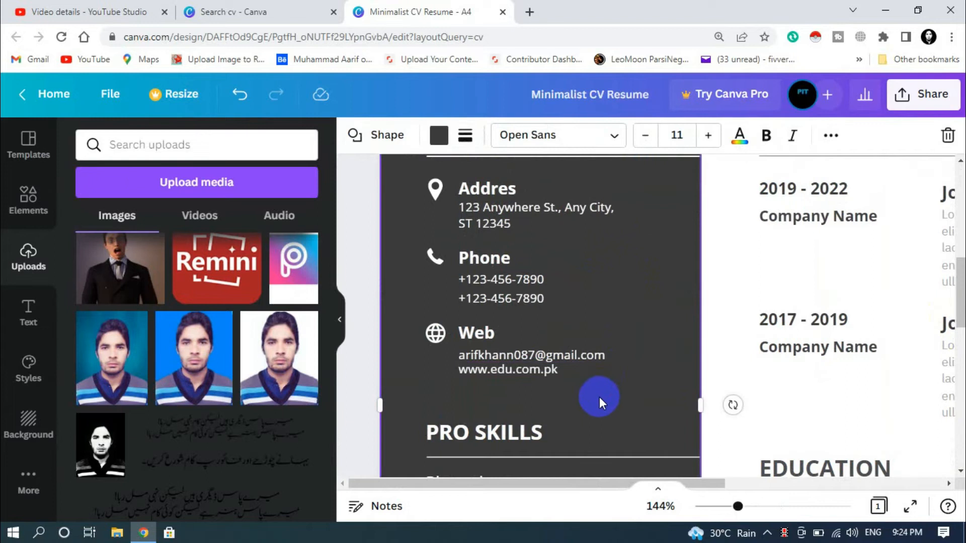
- Replace the first phone number with a zero-filled placeholder and zoom out to 43%
double_click(497, 282)
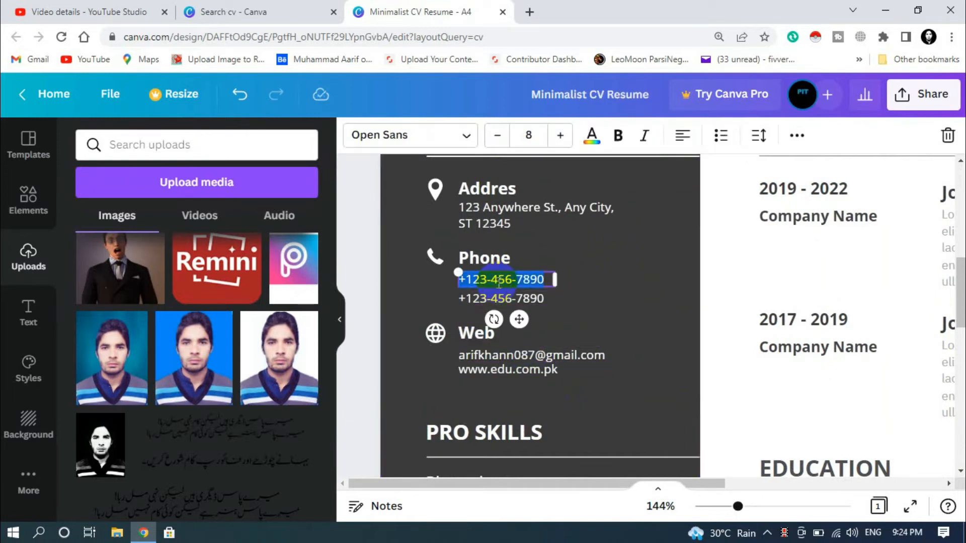
type("0000-0000-0000")
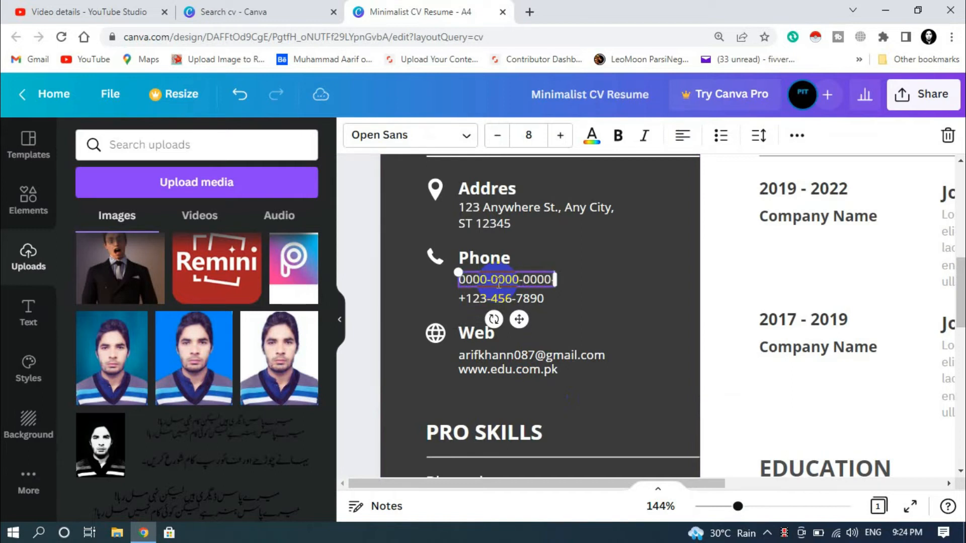
left_click(623, 276)
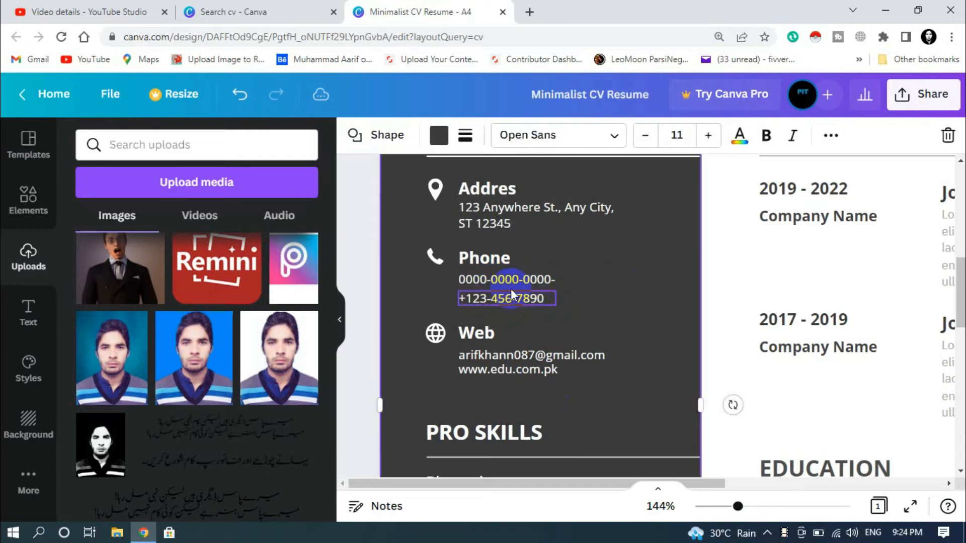
left_click(554, 282)
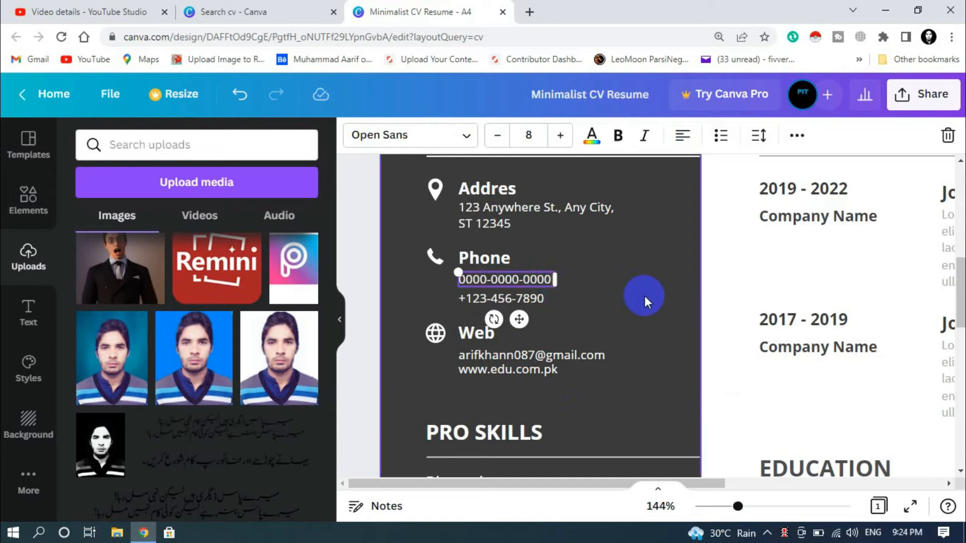
scroll(646, 297, "down", 5, "ctrl")
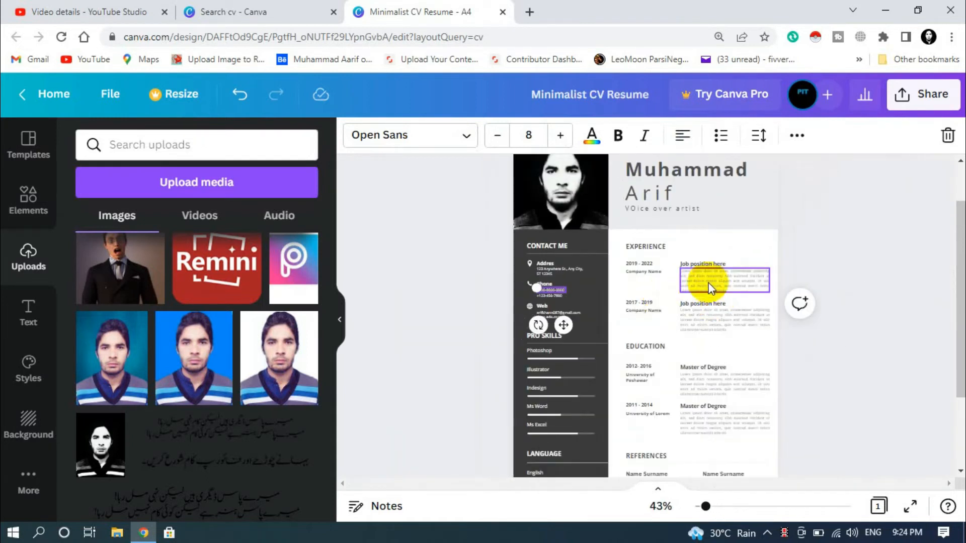
scroll(877, 333, "down", 3)
scroll(831, 382, "up", 3)
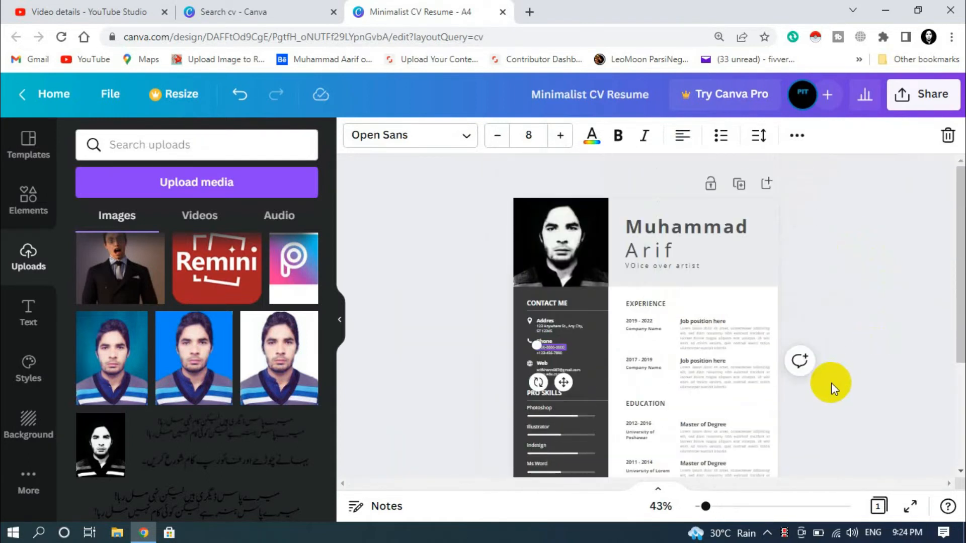
scroll(847, 403, "down", 3)
left_click(886, 480)
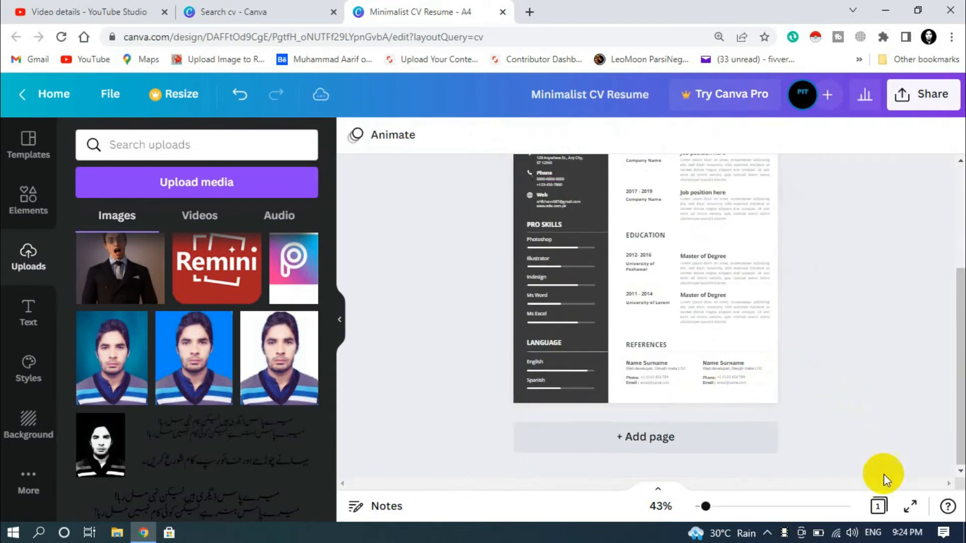
left_click(909, 505)
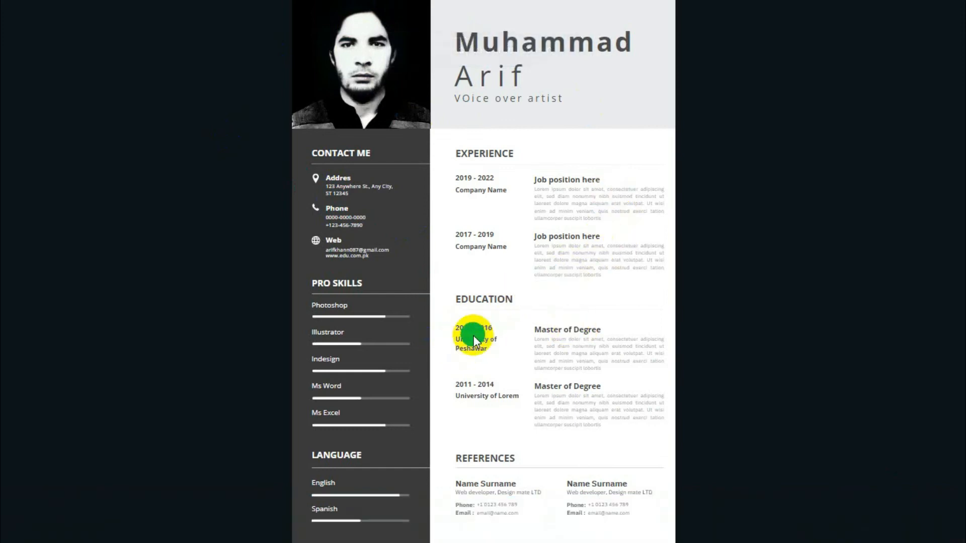
key("Escape")
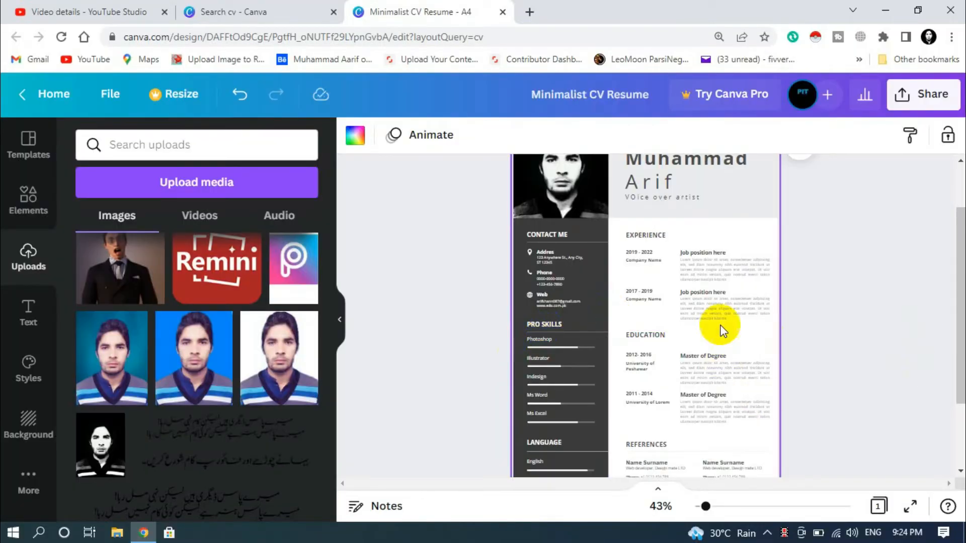
scroll(719, 324, "up", 2)
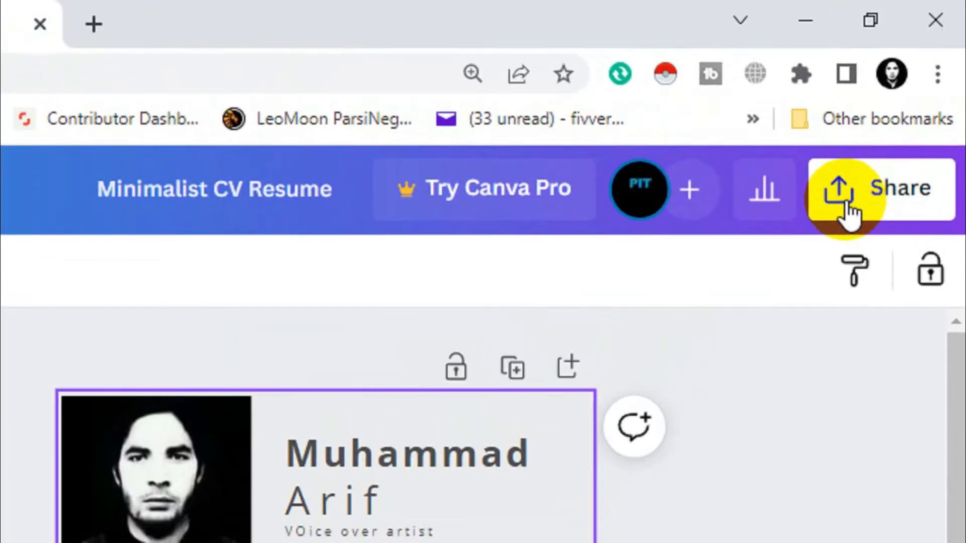
- Review the Share > Download file type options, leaving PNG at 1414 × 2000 px
left_click(906, 106)
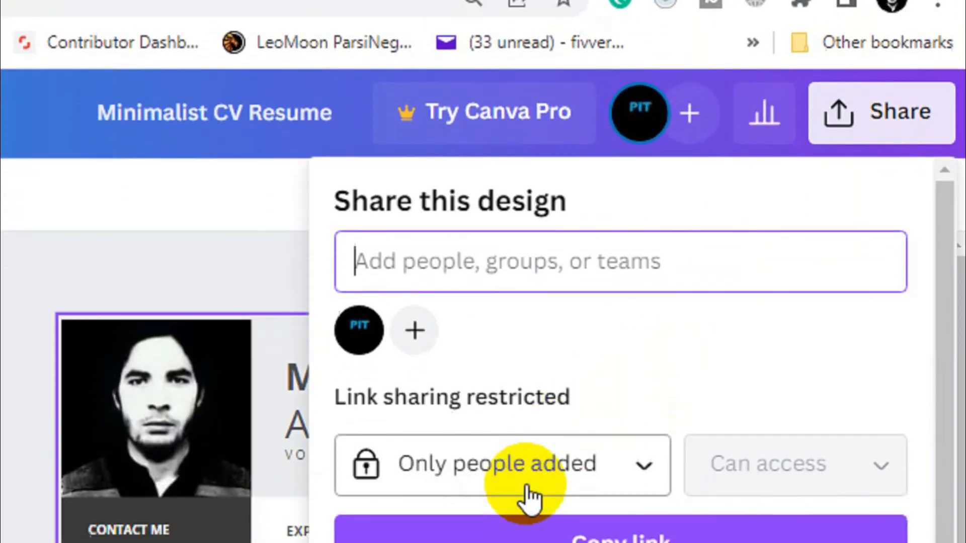
scroll(523, 484, "down", 5)
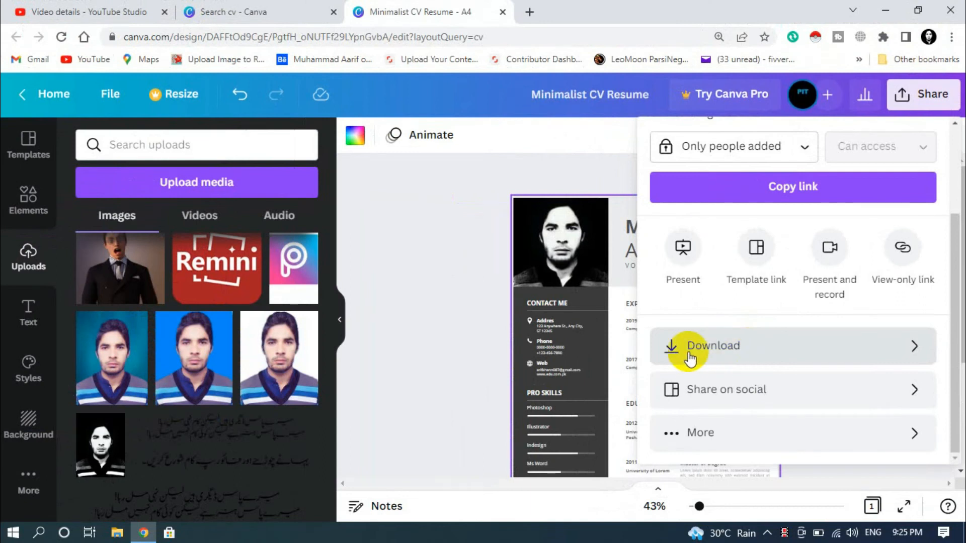
left_click(690, 352)
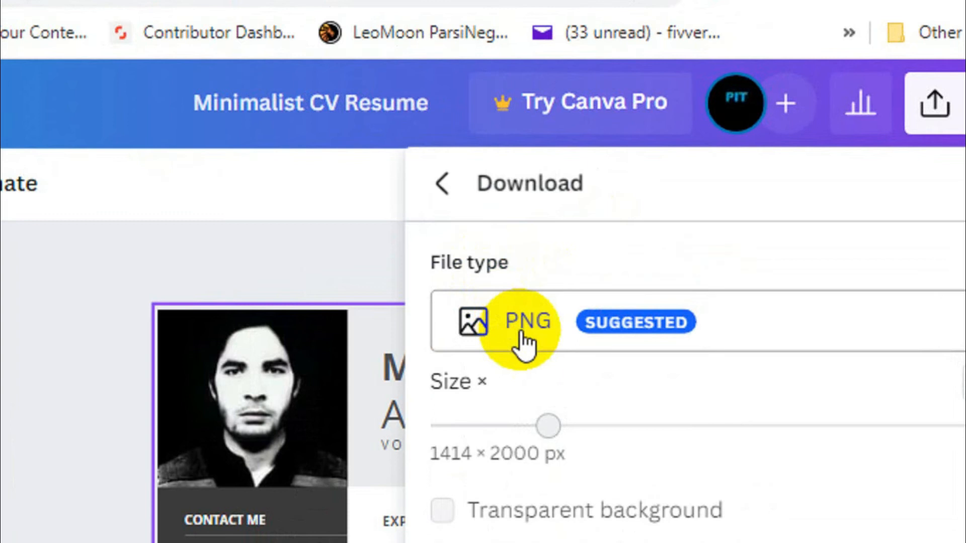
left_click(525, 344)
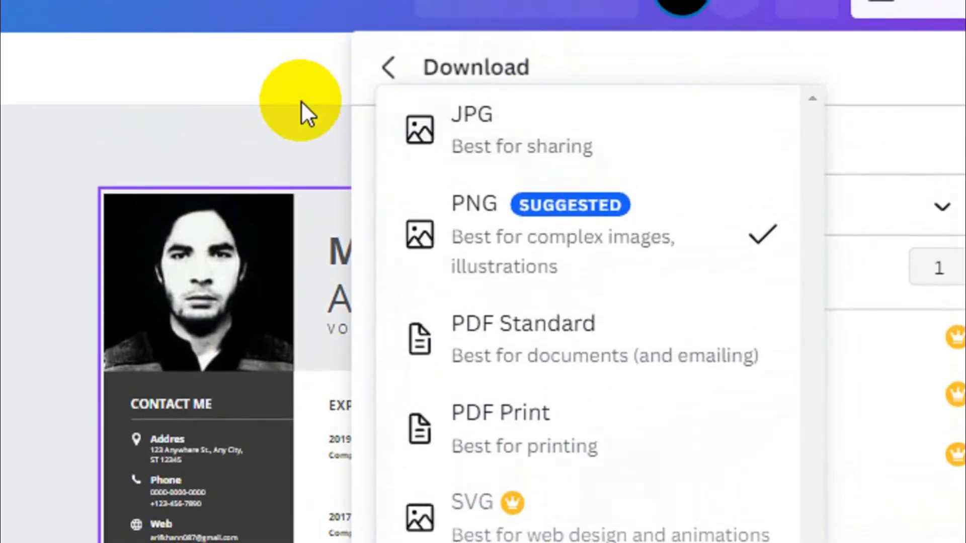
left_click(301, 102)
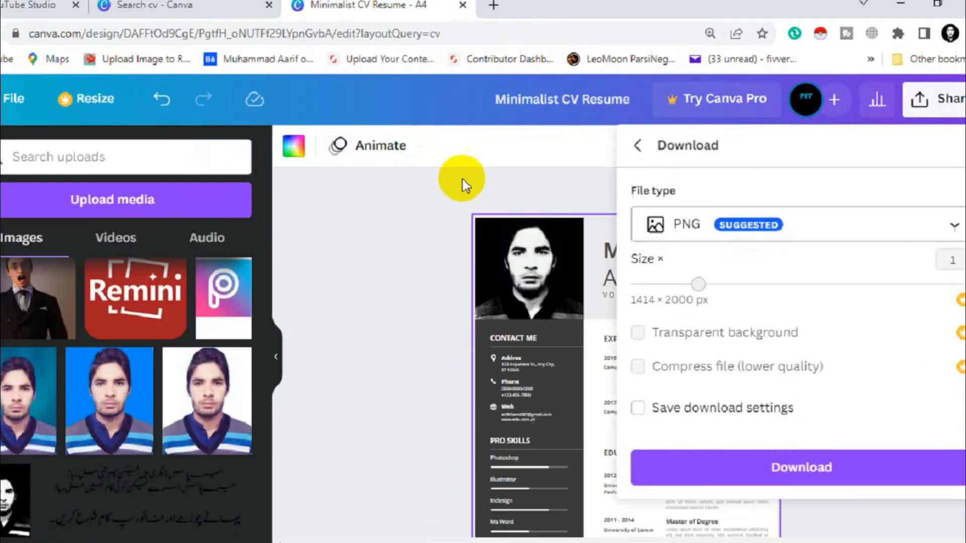
left_click(381, 349)
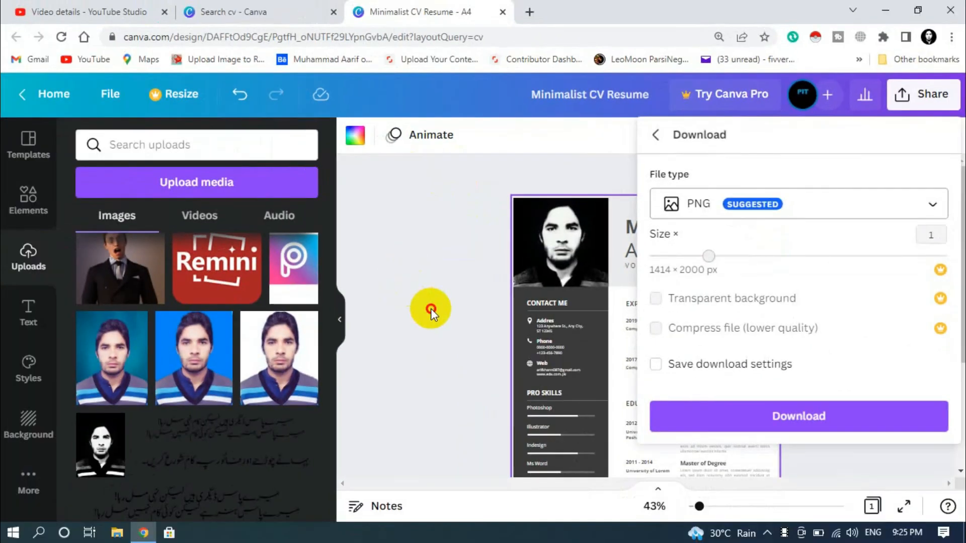
- Recolour the dark contact sidebar to a custom gold (#C4A214)
left_click(595, 352)
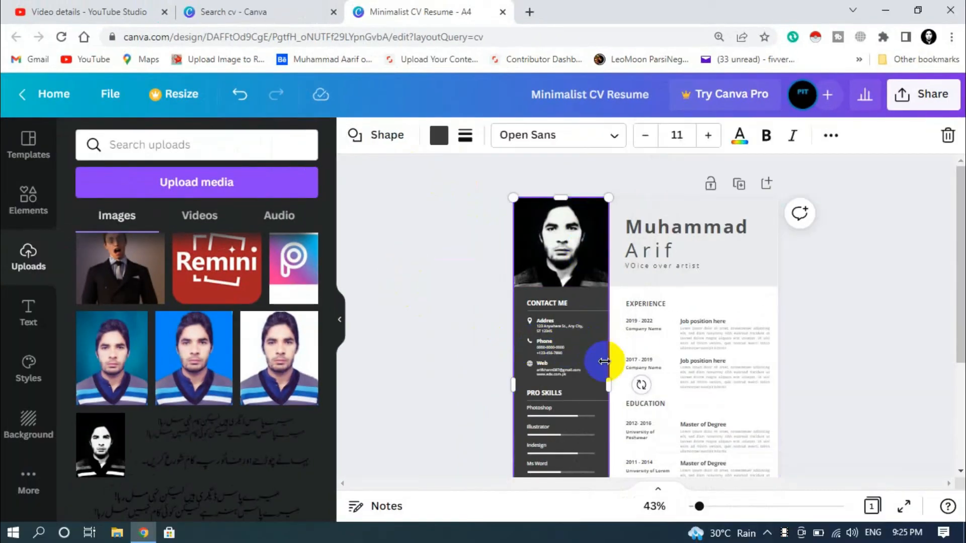
scroll(569, 332, "down", 3)
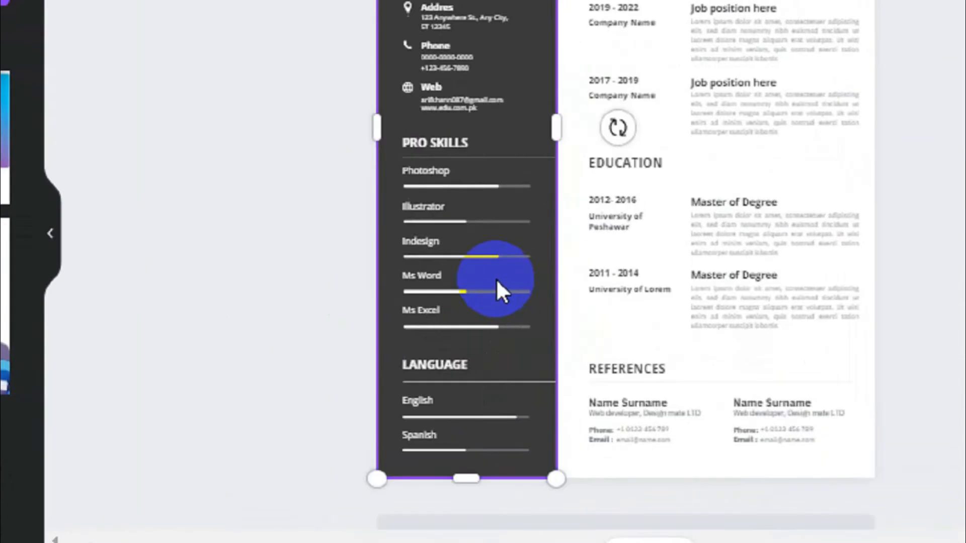
scroll(576, 342, "up", 3)
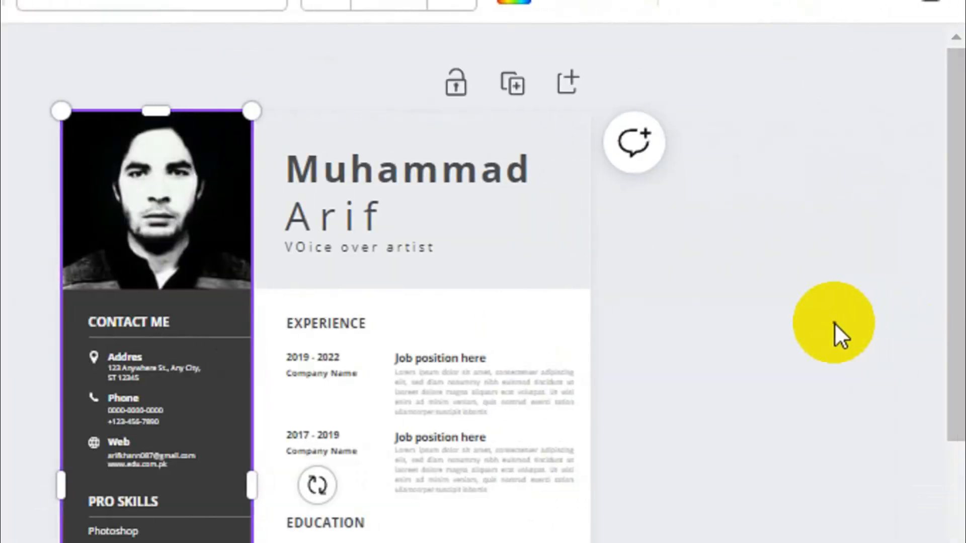
left_click(834, 322)
left_click(222, 408)
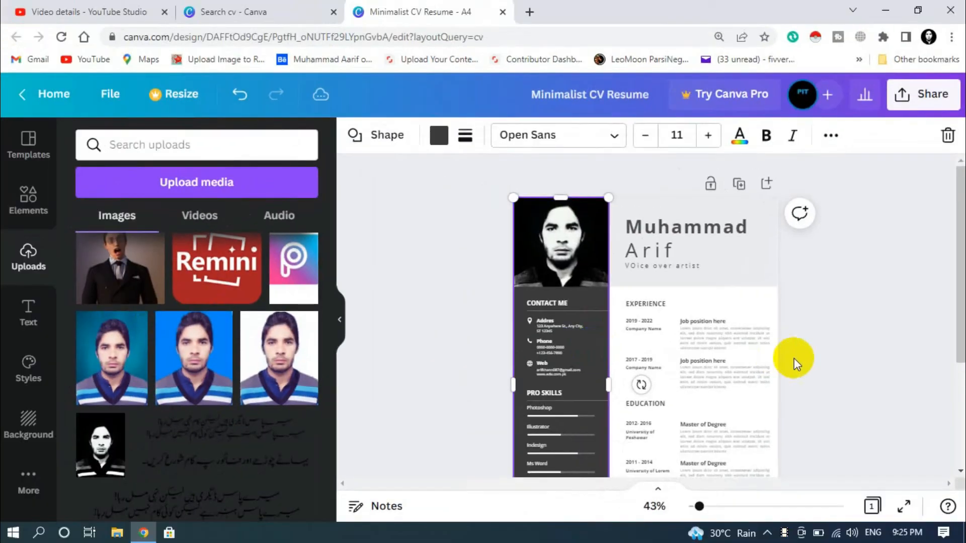
left_click(670, 431)
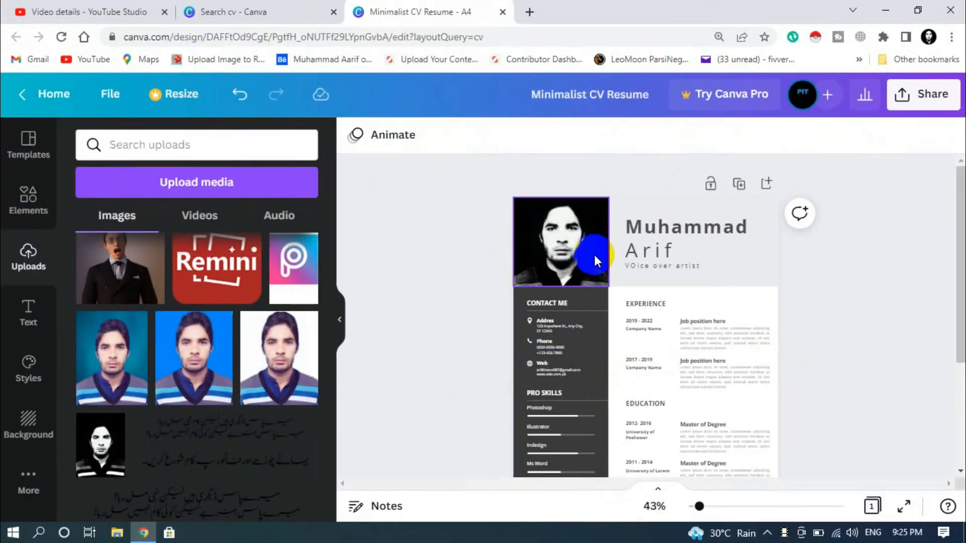
left_click(591, 352)
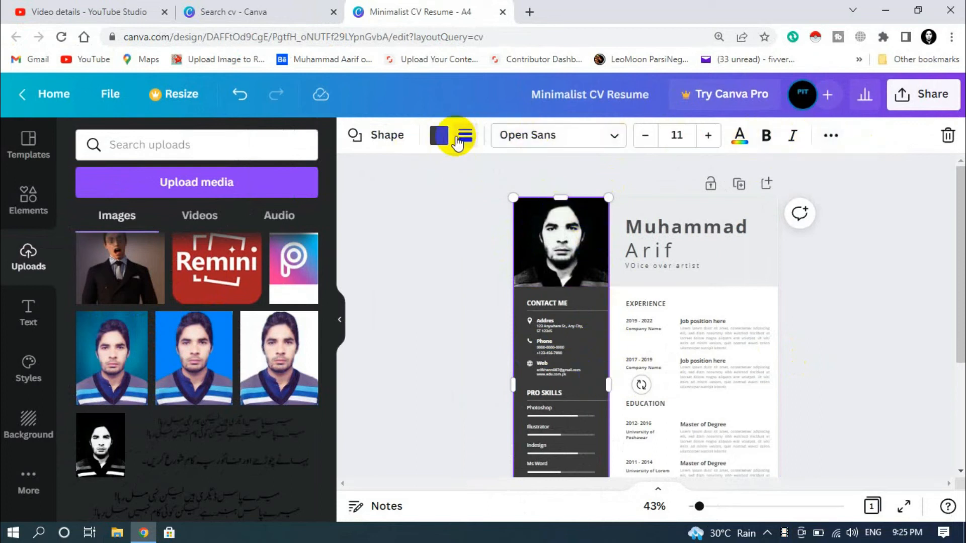
left_click(441, 142)
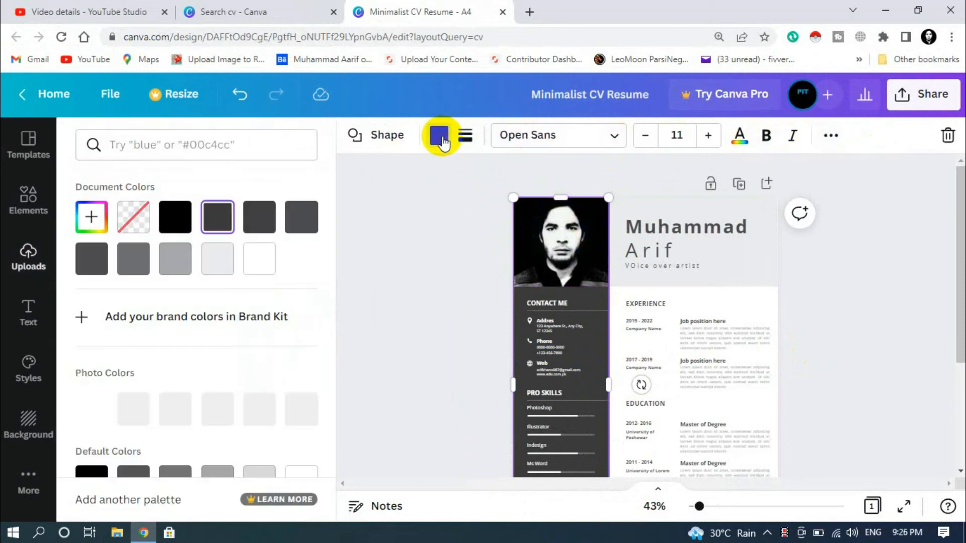
left_click(259, 221)
left_click(301, 222)
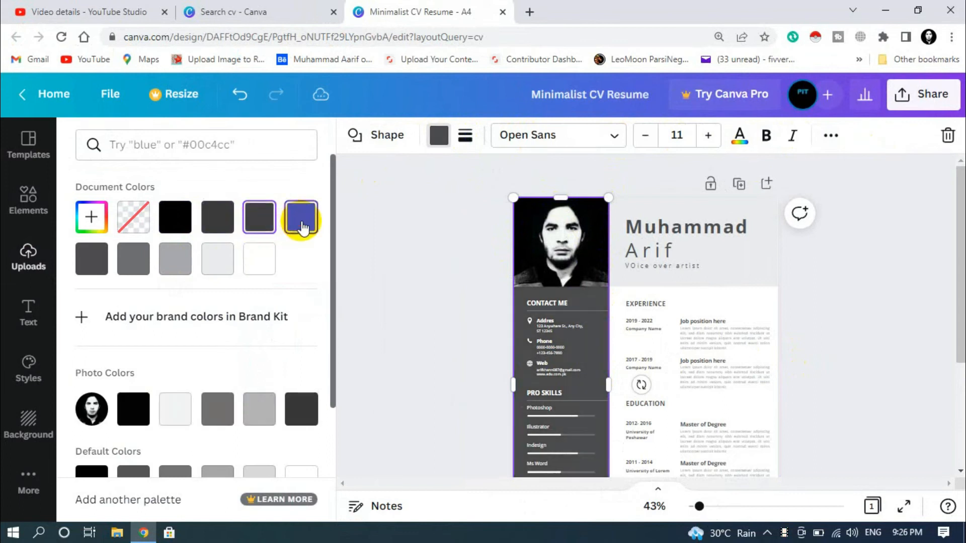
left_click(103, 274)
left_click(91, 216)
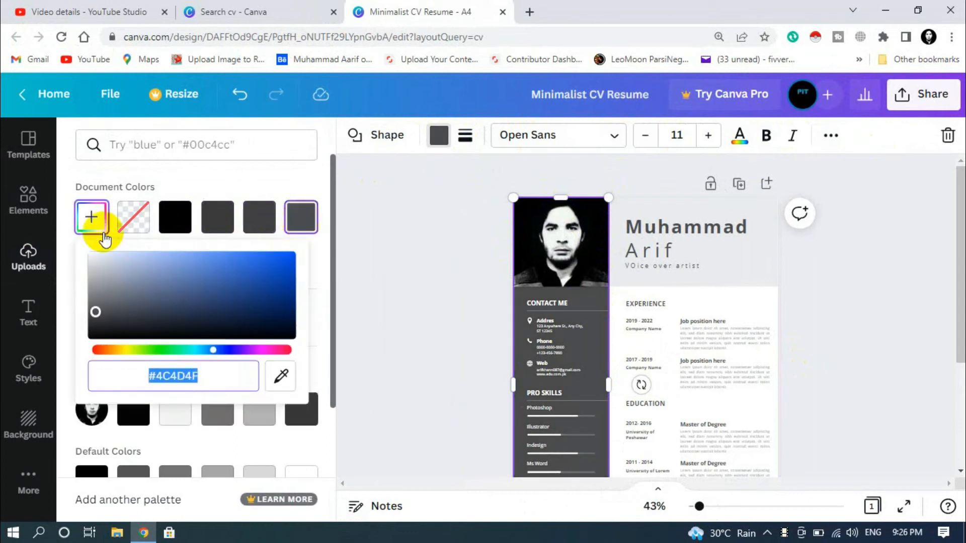
left_click(124, 351)
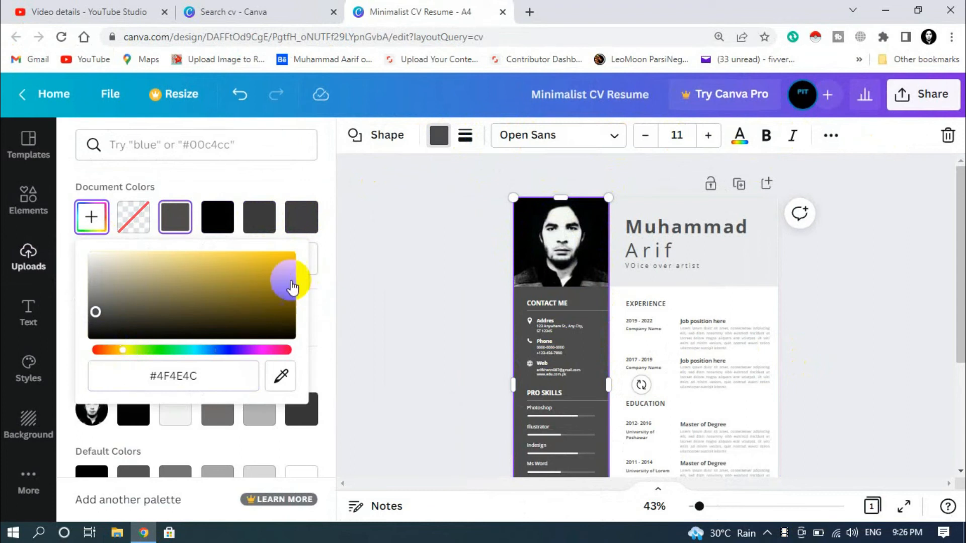
left_click(275, 269)
left_click(895, 388)
- Return the sidebar to its original dark grey document colour
left_click(896, 388)
scroll(633, 357, "down", 3)
scroll(636, 356, "up", 3)
left_click(864, 307)
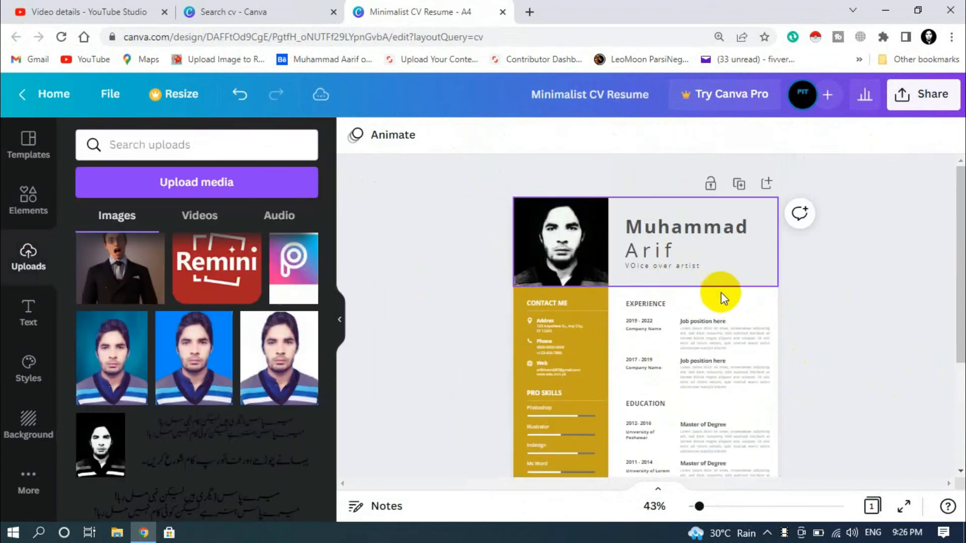
scroll(721, 291, "down", 3)
scroll(659, 324, "up", 3)
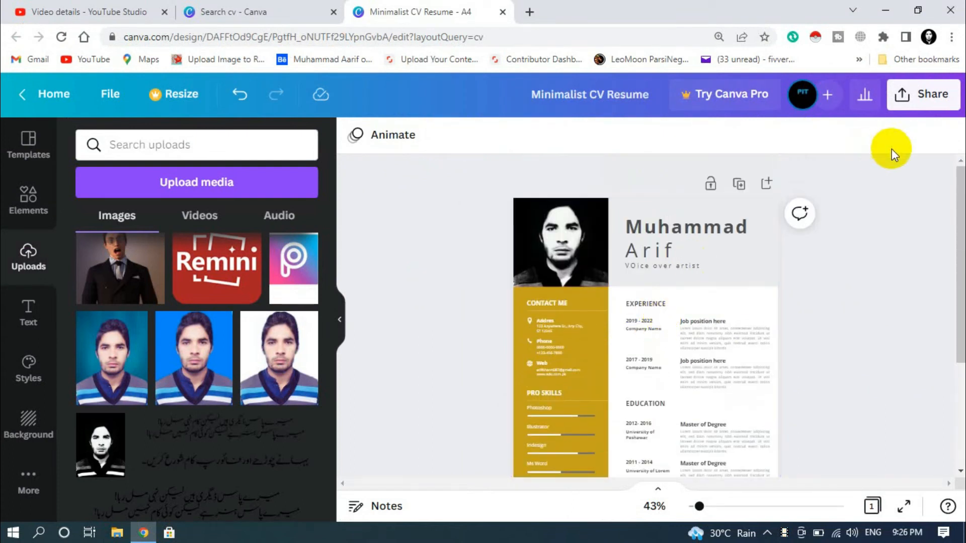
left_click(583, 324)
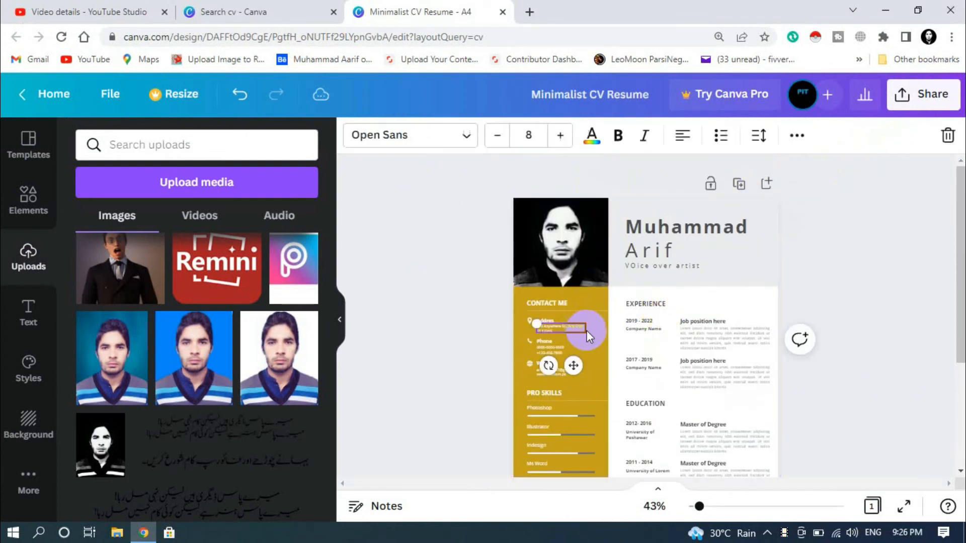
left_click(440, 135)
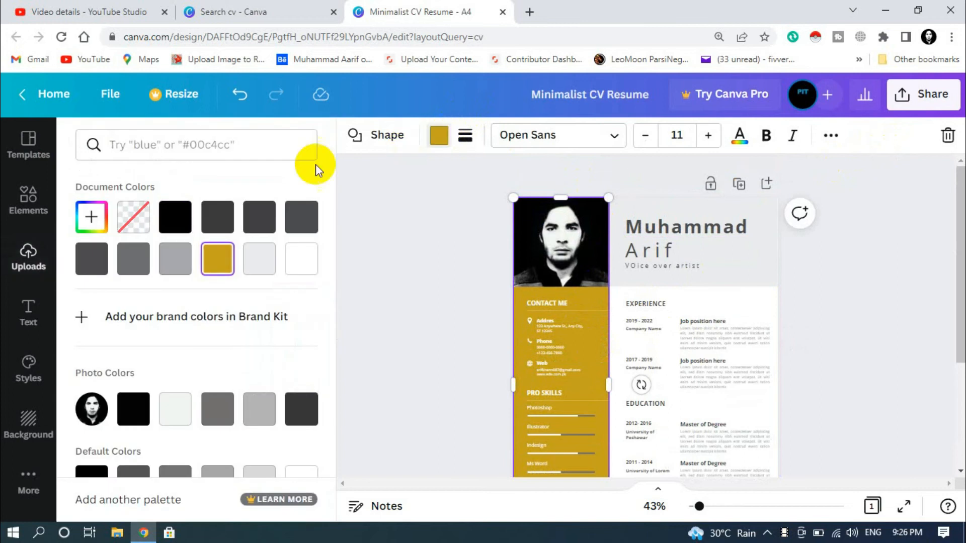
left_click(214, 216)
key("Escape")
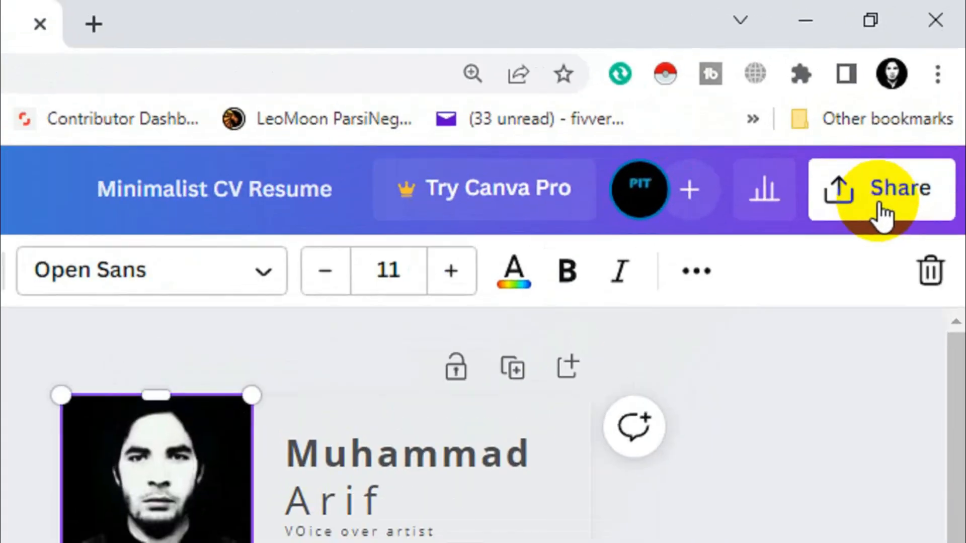
- Download the CV via Share > Download, switching the file type from PNG to PDF Standard
left_click(922, 106)
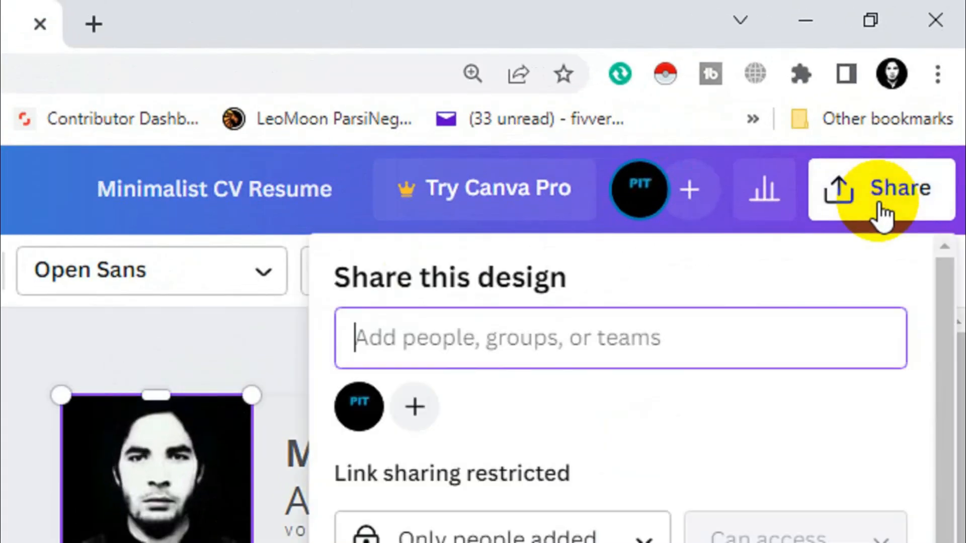
scroll(594, 518, "down", 3)
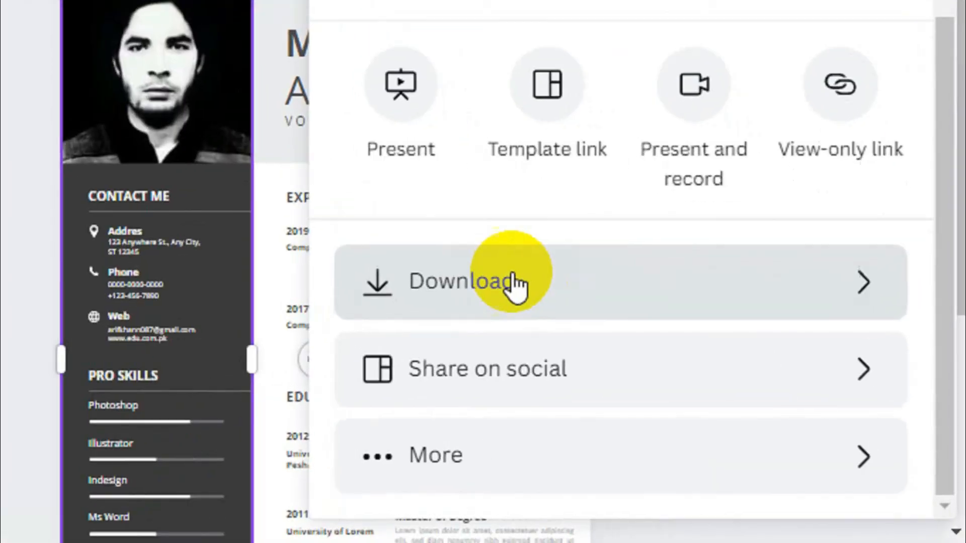
left_click(516, 287)
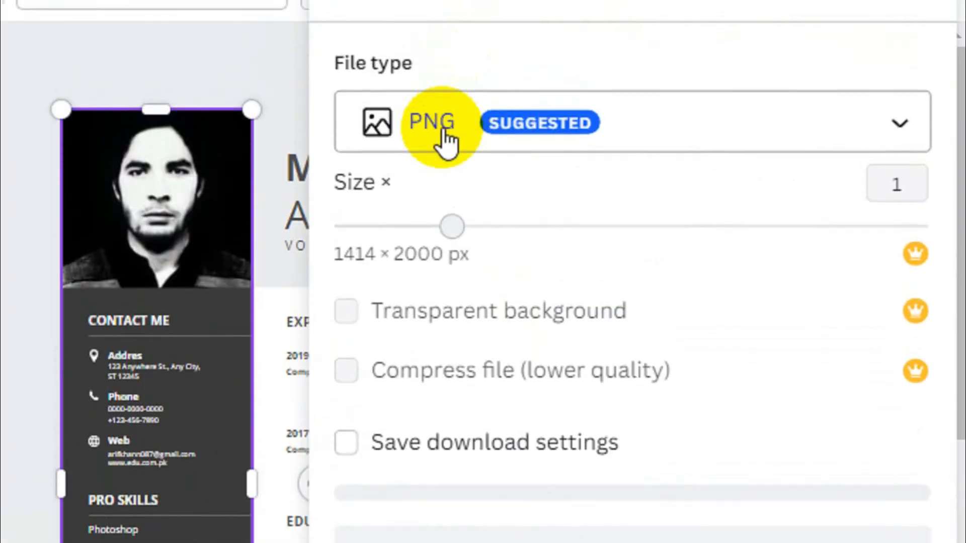
left_click(442, 142)
left_click(458, 289)
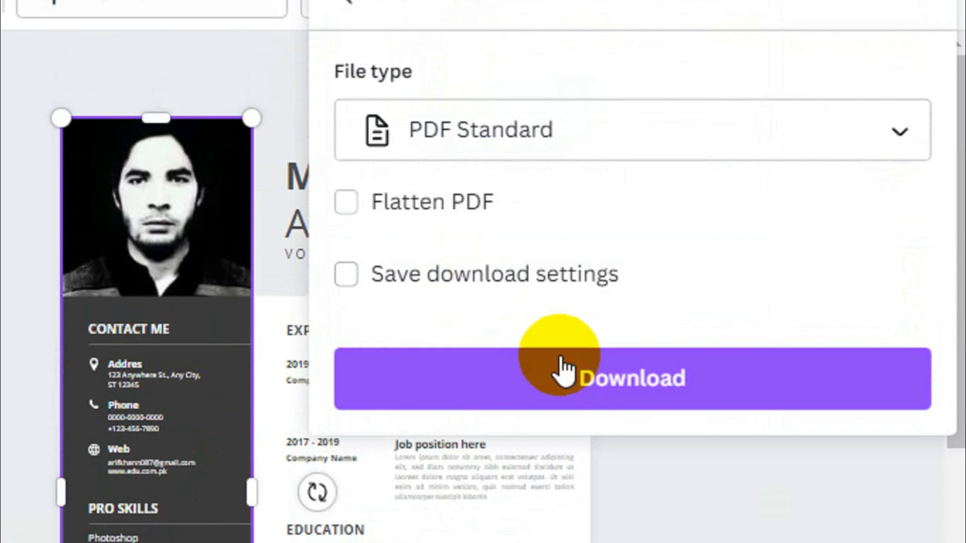
left_click(562, 390)
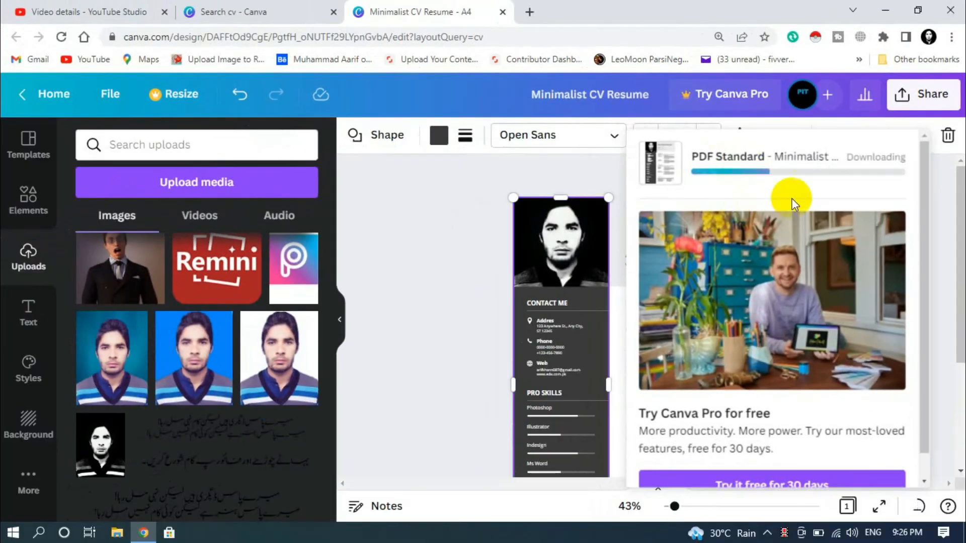
left_click(16, 535)
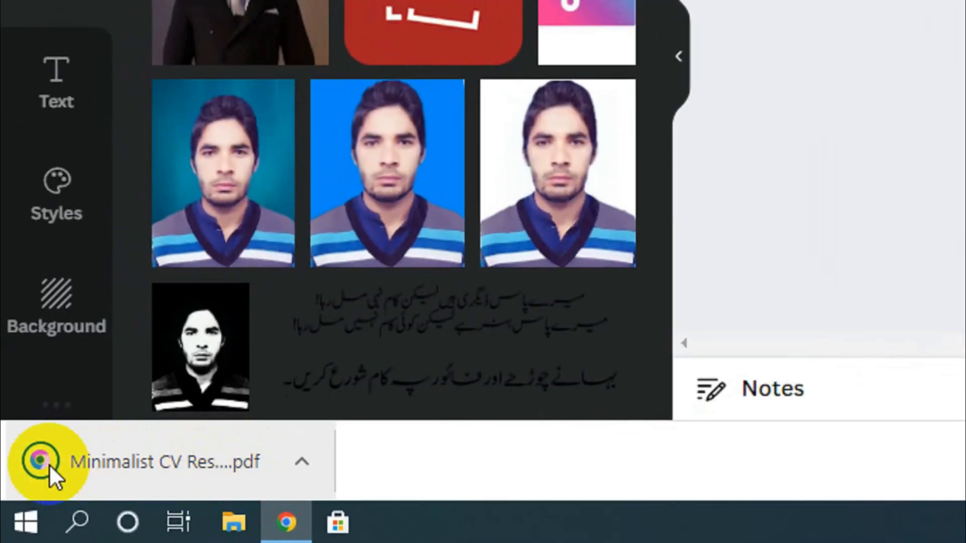
- Show the downloaded CV PDF in its folder and open it in Chrome
left_click(317, 460)
left_click(340, 373)
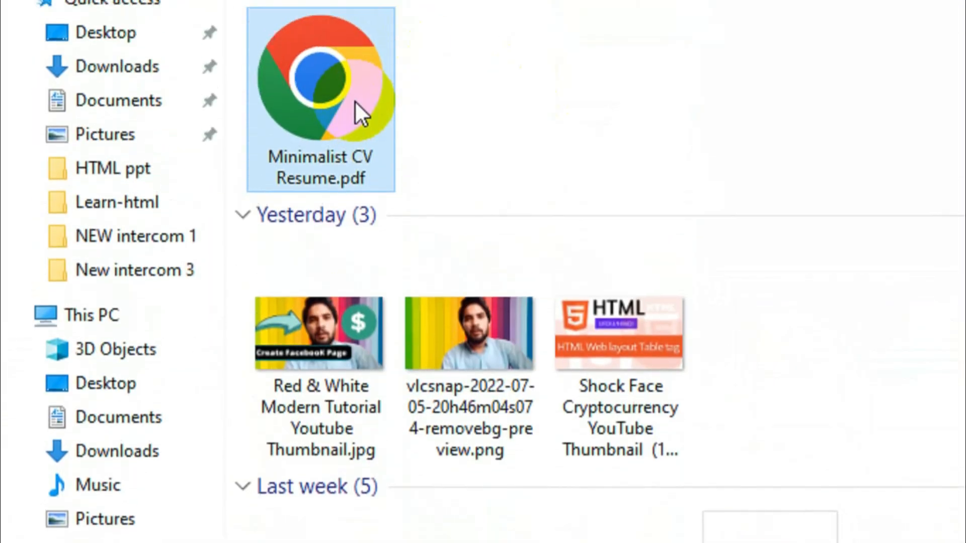
left_click(354, 128)
double_click(355, 130)
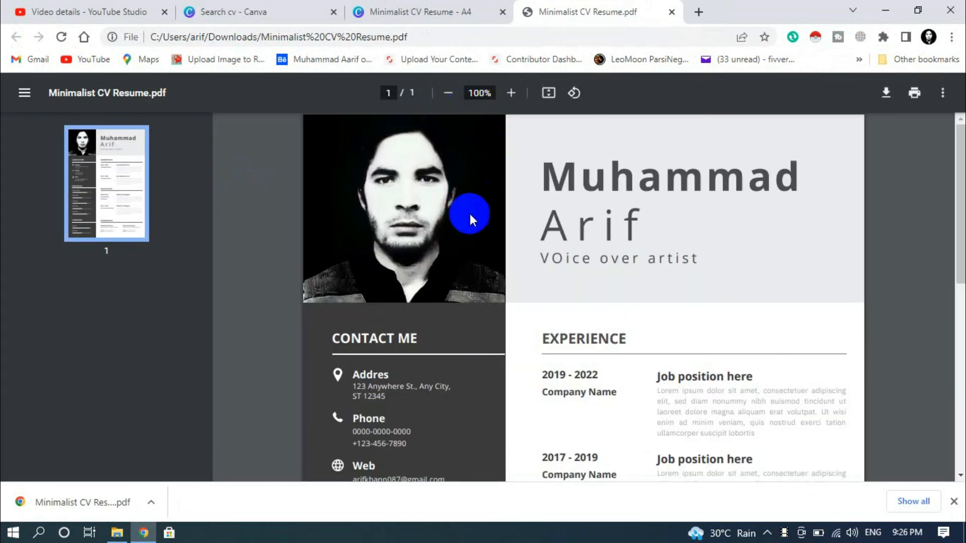
- Scroll through the whole CV PDF to review it, then close the PDF tab
scroll(573, 239, "down", 6)
scroll(603, 282, "down", 2)
scroll(616, 297, "up", 8)
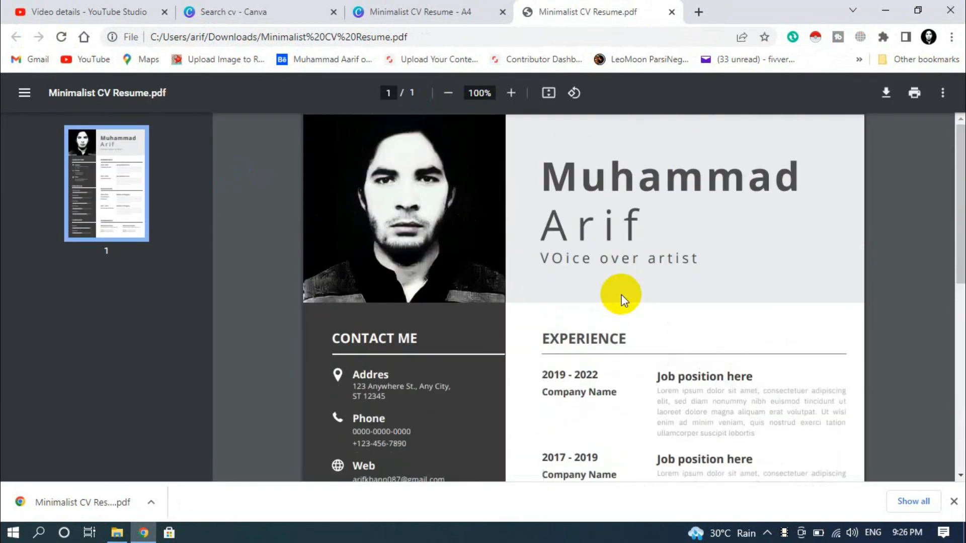
scroll(556, 304, "down", 8)
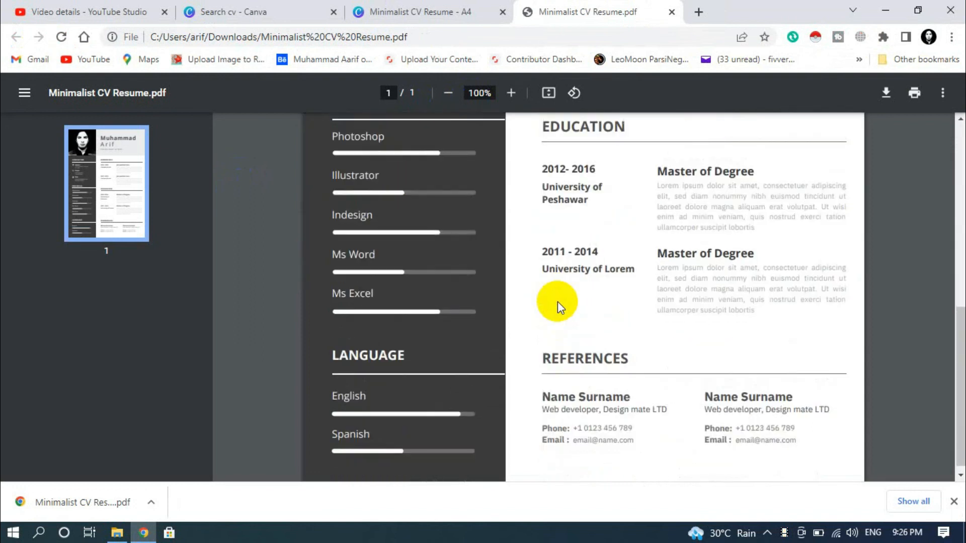
scroll(565, 308, "up", 6)
scroll(672, 274, "up", 3)
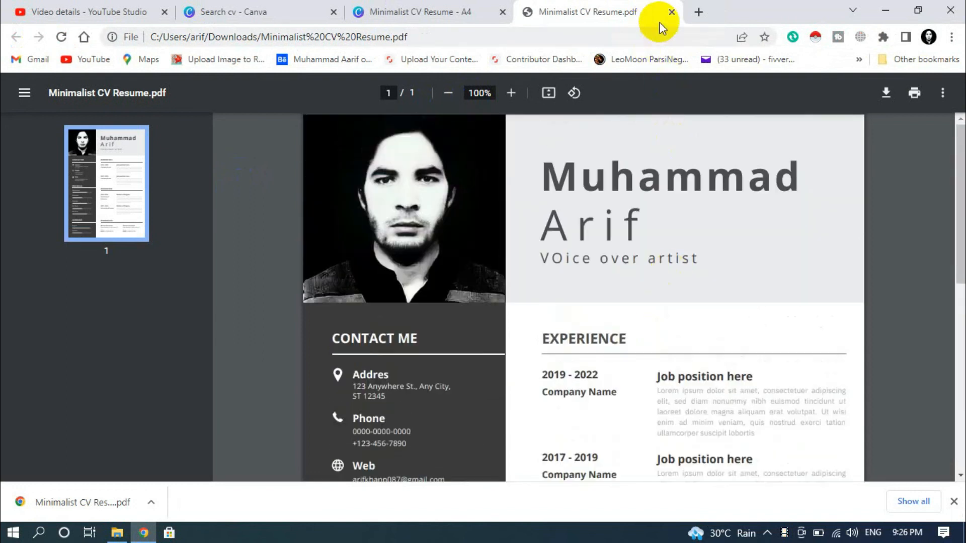
left_click(672, 13)
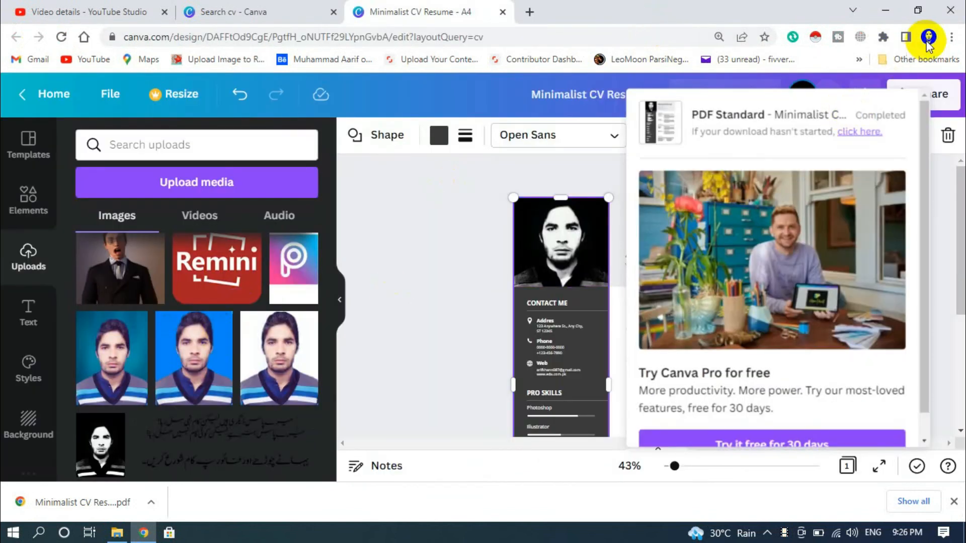
- Minimise Chrome, close the Downloads folder window, and bring the Canva browser window back
left_click(889, 12)
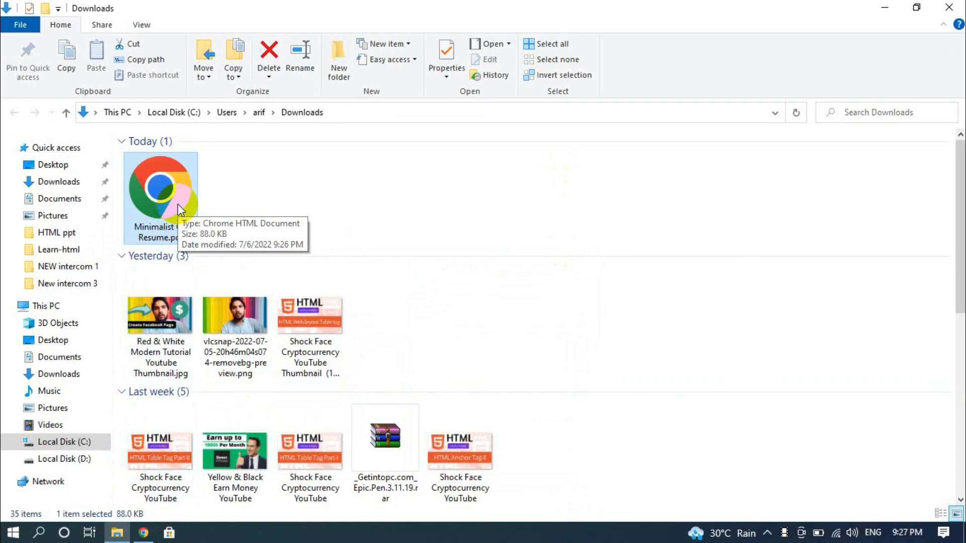
left_click(958, 8)
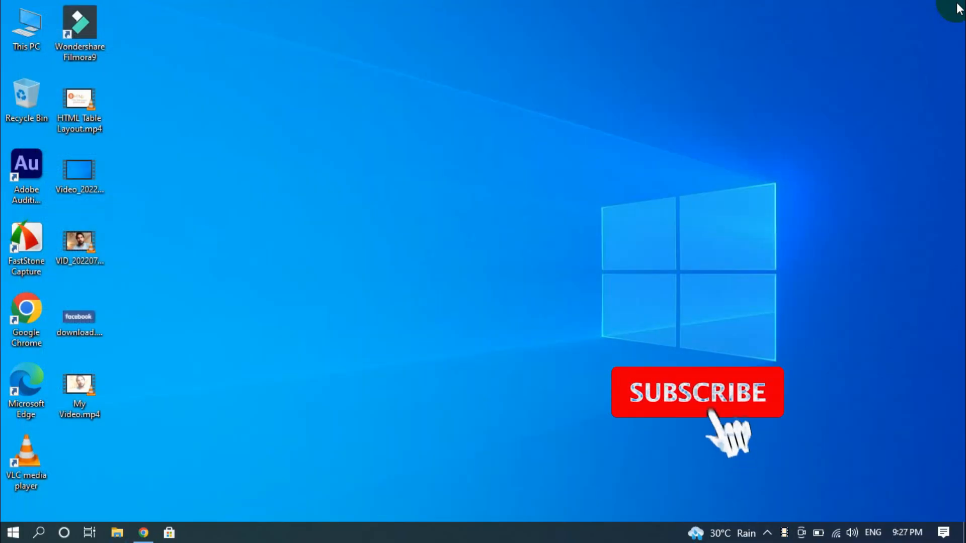
left_click(144, 533)
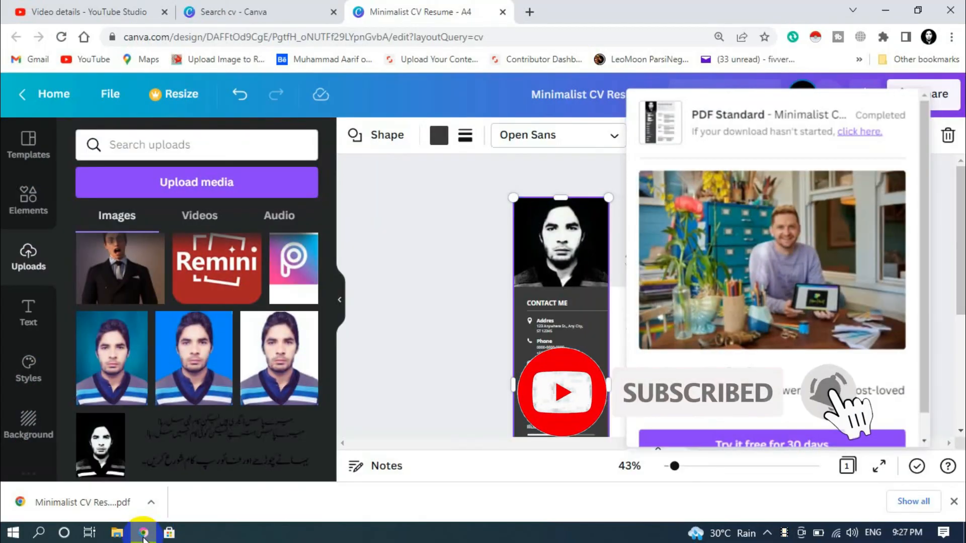